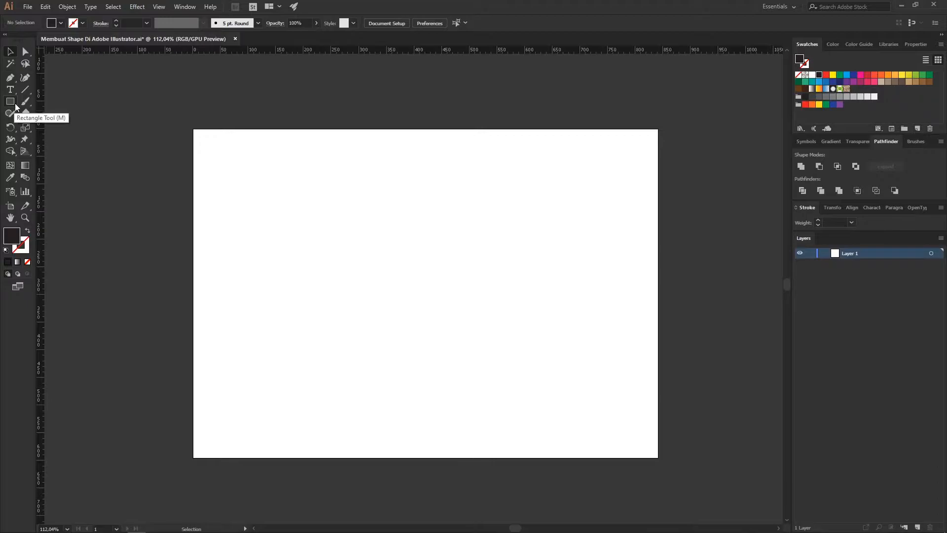
Draw a rectangle about 191 × 103 px near the artboard's upper-left corner with the Rectangle tool.
click(15, 105)
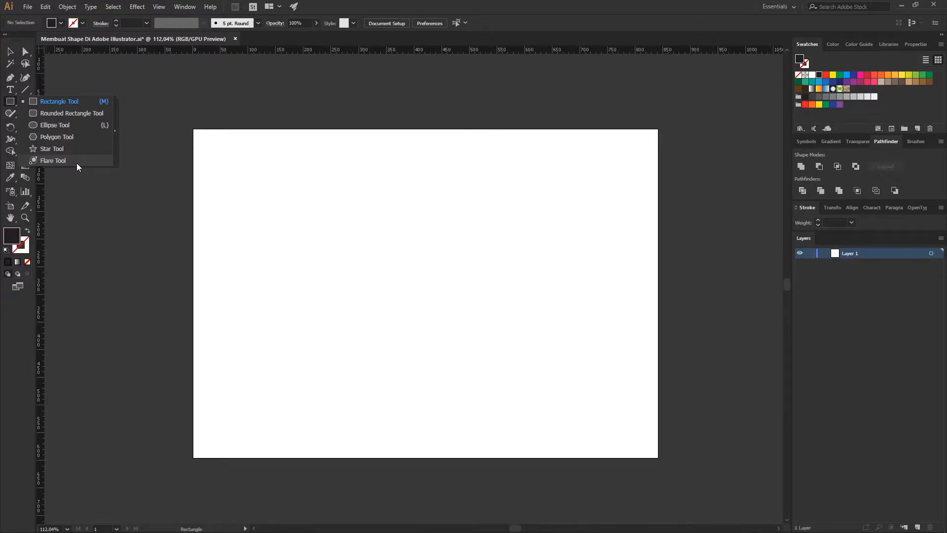
click(62, 103)
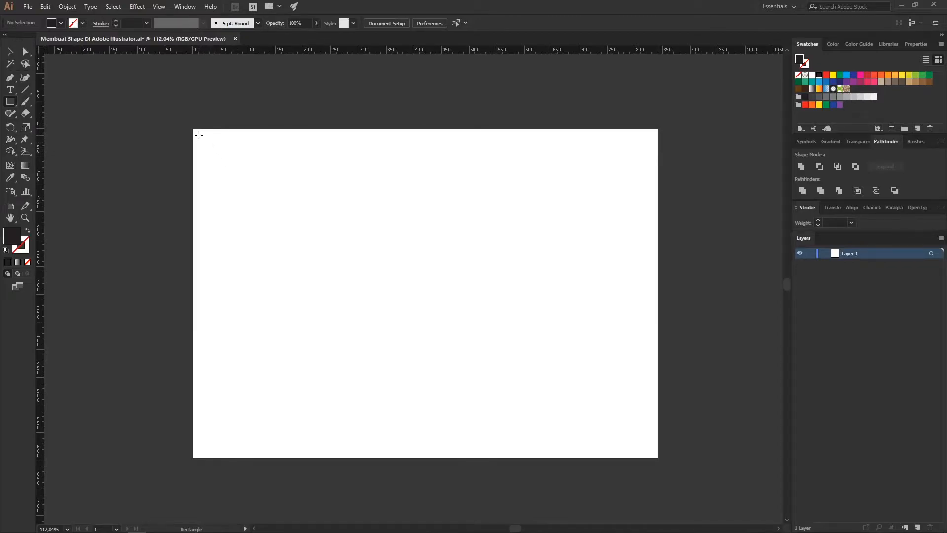
drag(199, 135, 306, 191)
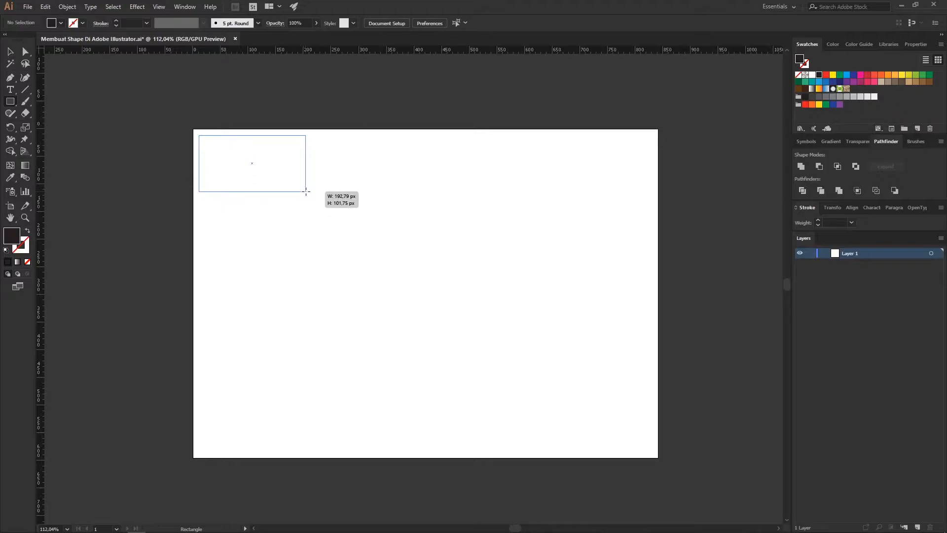
mouse_move(306, 192)
mouse_down()
mouse_move(381, 206)
mouse_move(643, 218)
mouse_move(633, 218)
mouse_move(620, 357)
mouse_move(640, 405)
mouse_move(349, 186)
mouse_move(301, 167)
mouse_move(287, 182)
mouse_move(304, 191)
mouse_up()
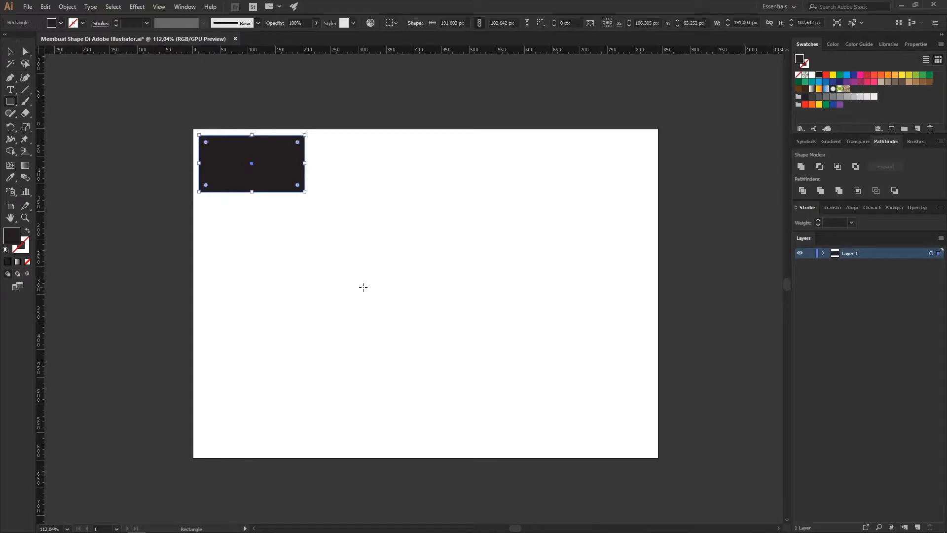
key(v)
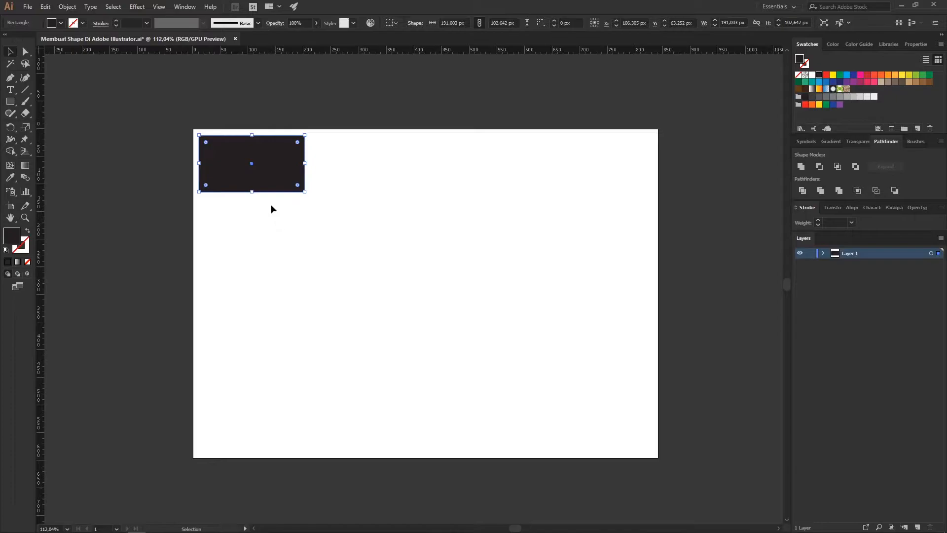
click(266, 227)
Draw a square about 187 px wide below the rectangle, aligned to its left edge.
key(m)
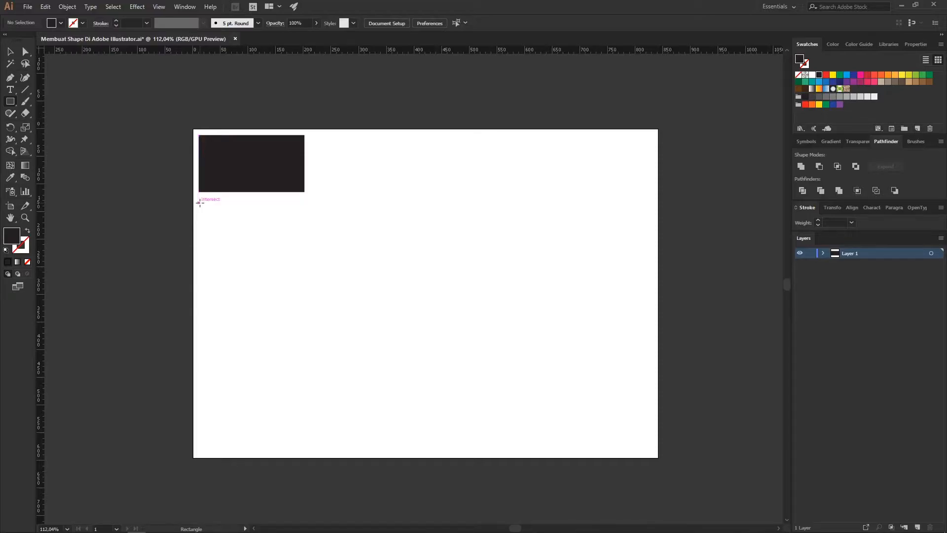
drag(199, 203, 302, 306)
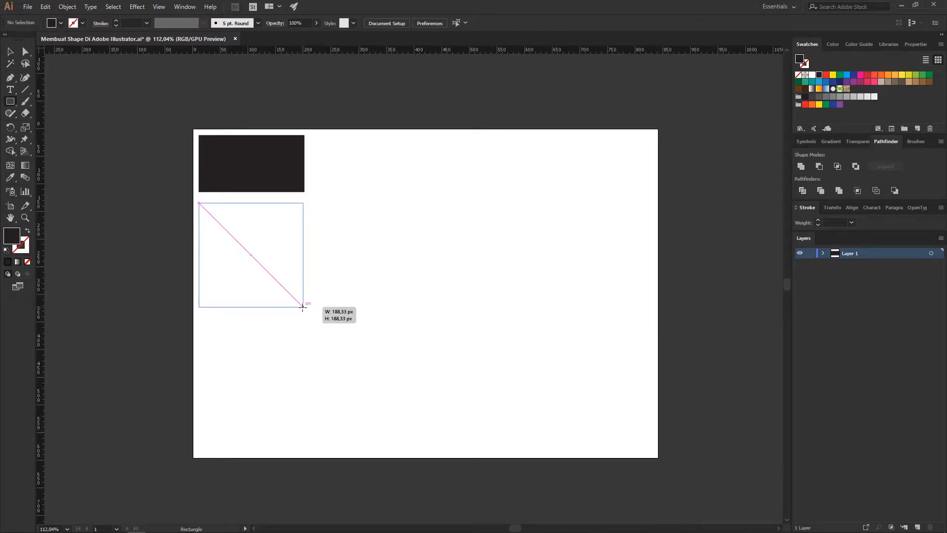
mouse_move(302, 306)
mouse_down()
mouse_move(446, 419)
mouse_move(324, 301)
mouse_move(233, 236)
mouse_move(475, 454)
mouse_move(390, 371)
mouse_move(163, 197)
mouse_move(279, 170)
mouse_move(101, 296)
mouse_move(258, 93)
mouse_move(280, 327)
mouse_move(130, 126)
mouse_move(269, 270)
mouse_move(232, 169)
mouse_move(170, 200)
mouse_move(248, 256)
mouse_move(230, 234)
mouse_move(185, 224)
mouse_move(290, 305)
mouse_up()
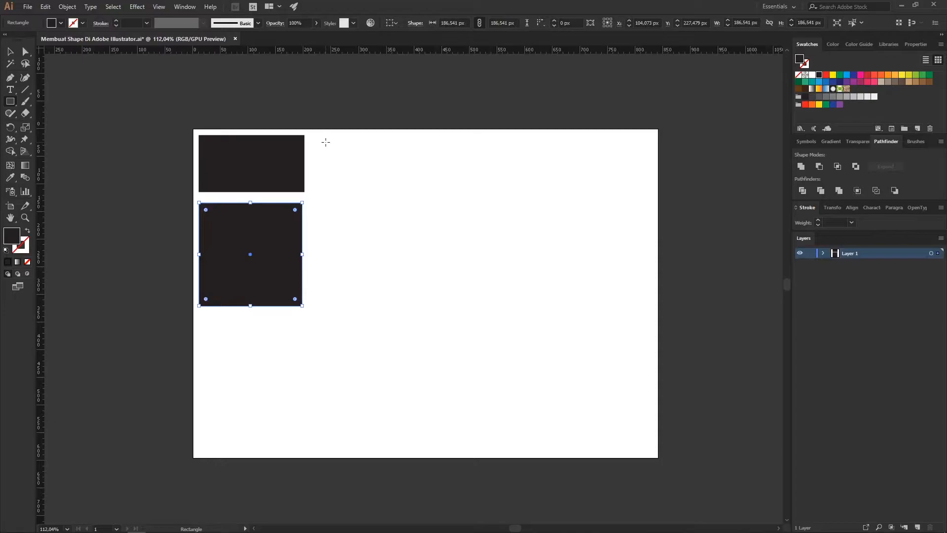
Draw a square about 136 px wide beside the top rectangle and undo the copy placed below it.
drag(326, 140, 365, 179)
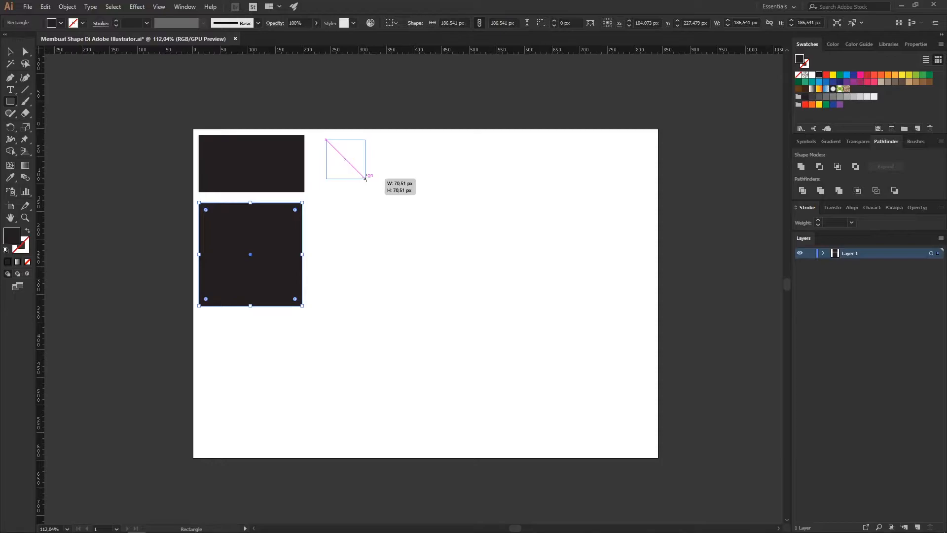
mouse_move(365, 178)
mouse_down()
mouse_move(360, 173)
mouse_move(395, 216)
mouse_up()
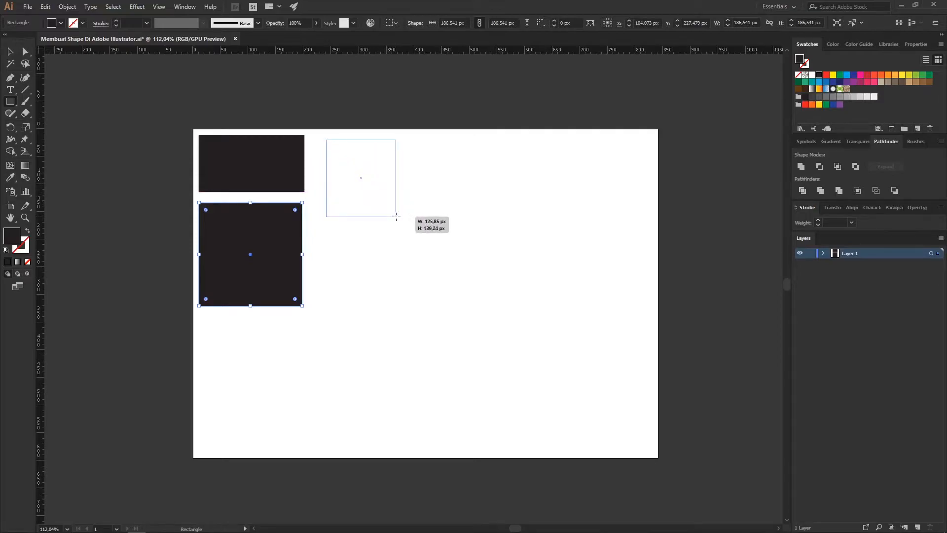
mouse_move(396, 216)
mouse_down()
mouse_move(373, 178)
mouse_move(373, 258)
mouse_up()
key(v)
click(439, 171)
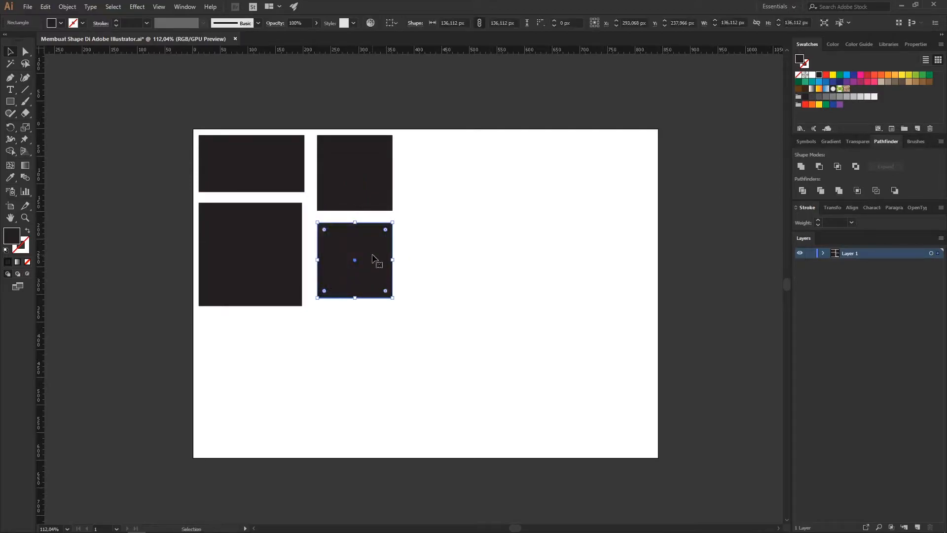
key(ctrl+z)
click(372, 253)
Draw a small rectangle about 55 × 73 px below the 136 px square.
key(m)
drag(316, 220, 355, 258)
drag(352, 258, 348, 261)
key(v)
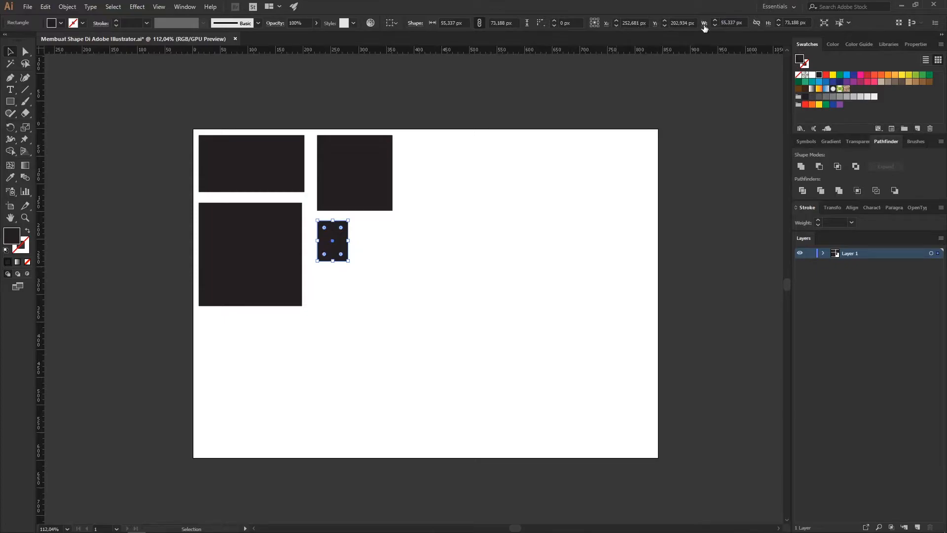
Set the small rectangle's width to 50 px with its width and height proportions linked.
click(755, 25)
click(755, 22)
click(734, 22)
text(50 px)
key(Return)
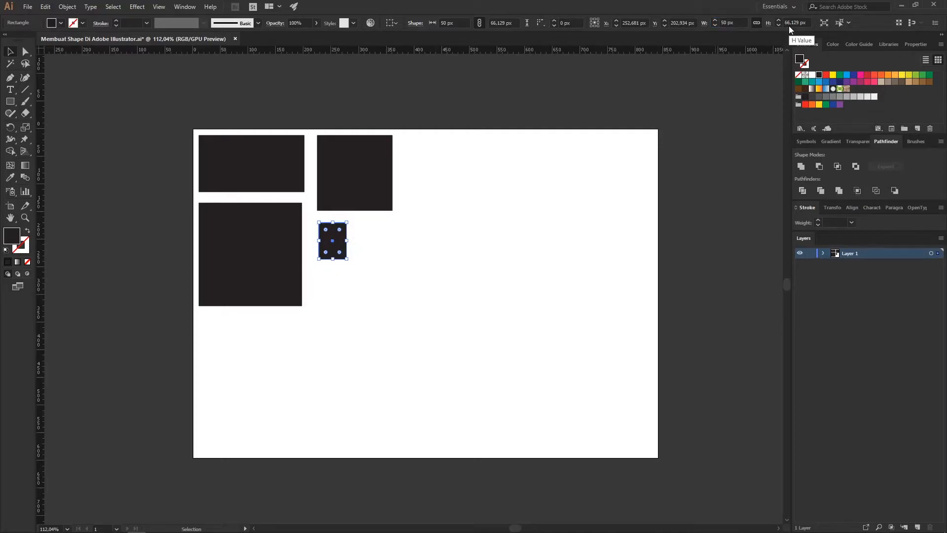
Unlink the small rectangle's proportions and set both its width and height to 80 px.
click(759, 22)
click(758, 23)
click(723, 23)
key(BackSpace)
text(8)
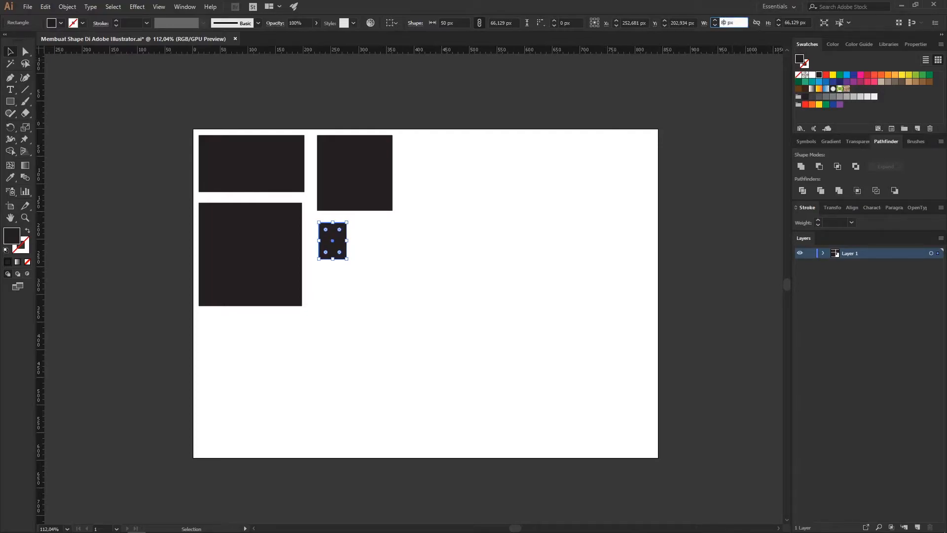
key(Tab)
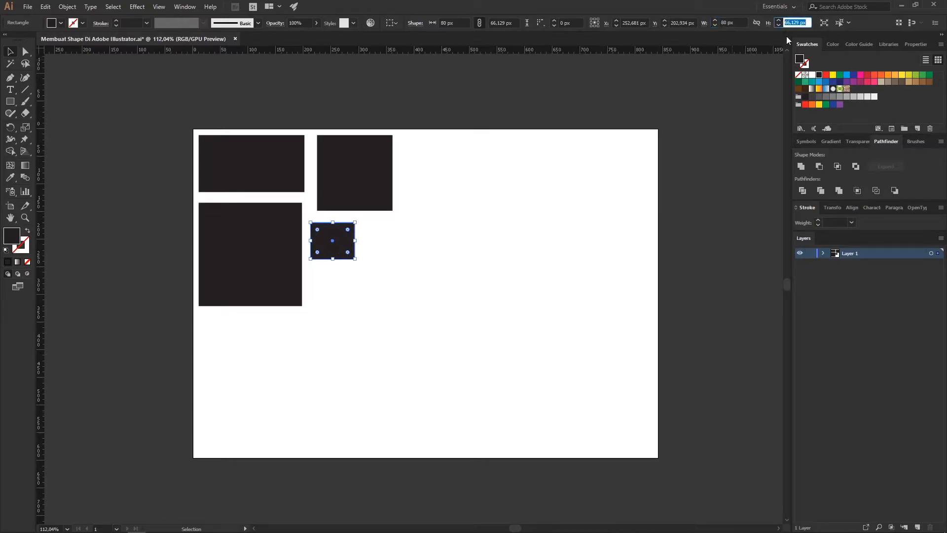
text(80)
key(Return)
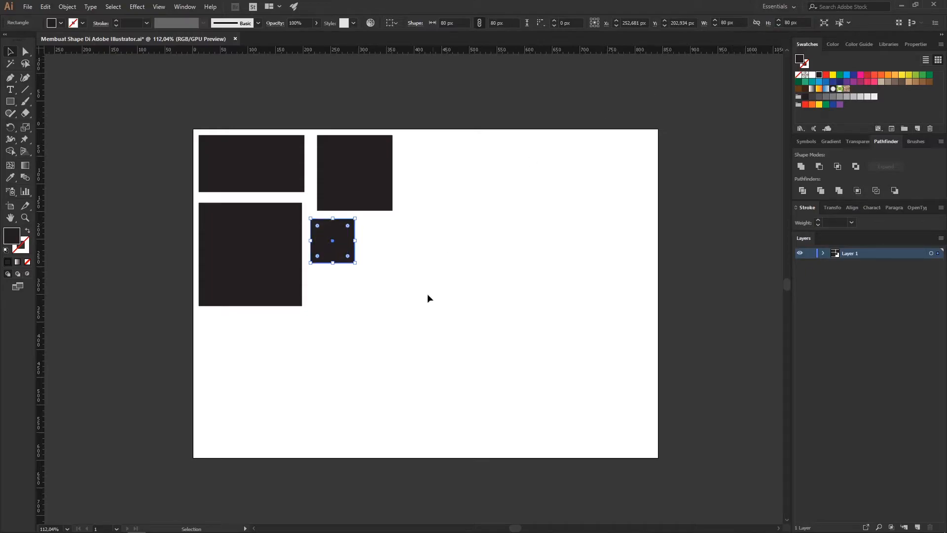
Move the 80 px square sideways to align its left edge with the square above it.
click(380, 305)
drag(344, 258, 350, 255)
click(451, 315)
click(345, 260)
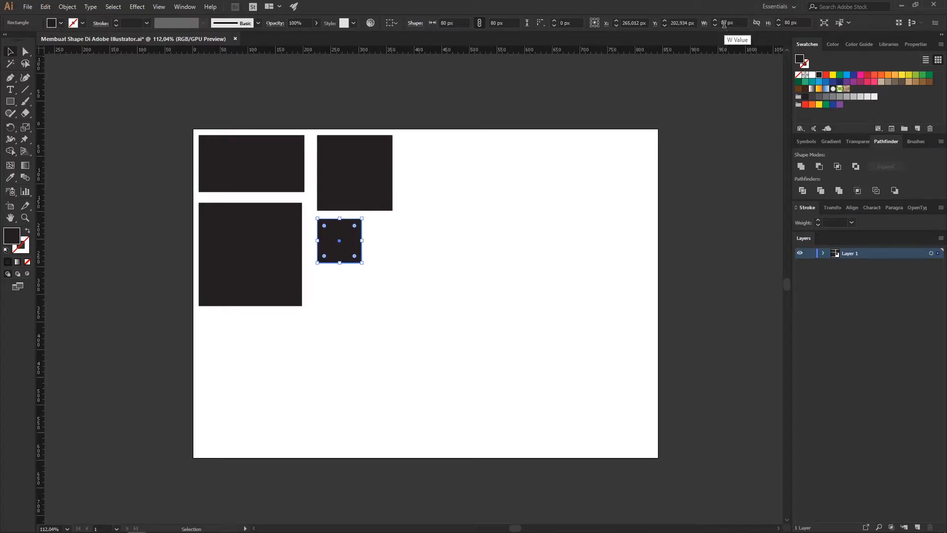
click(410, 249)
click(355, 241)
Draw a rounded rectangle about 162 × 115 px with 12 px corners beside the 136 px square.
click(11, 104)
click(50, 113)
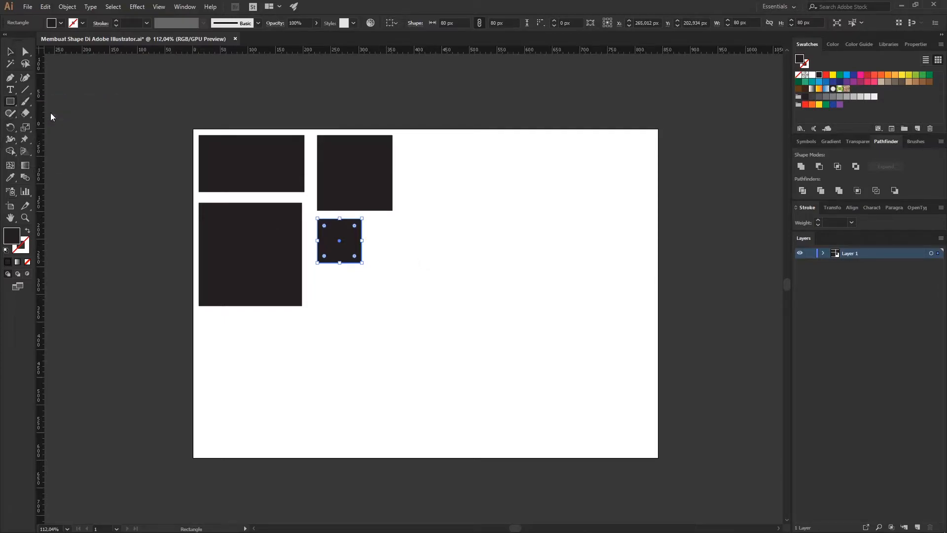
drag(416, 147, 496, 176)
key(v)
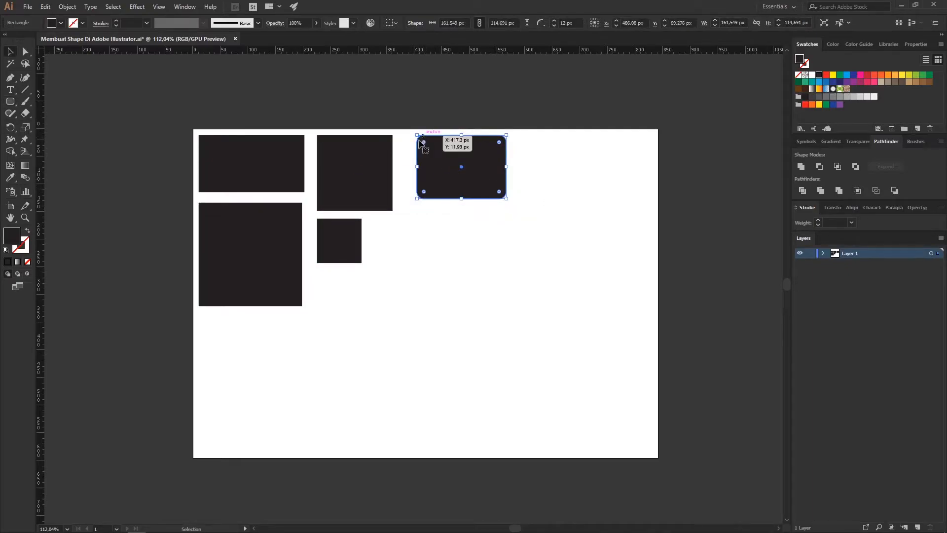
click(412, 214)
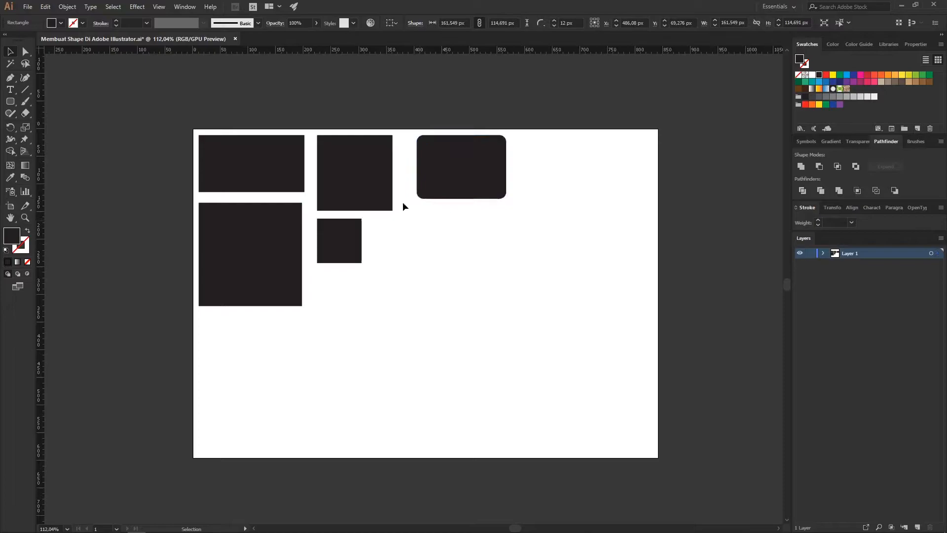
Round the corners of the 136 px square with its corner widget to about a 66 px radius, forming a circle.
click(374, 162)
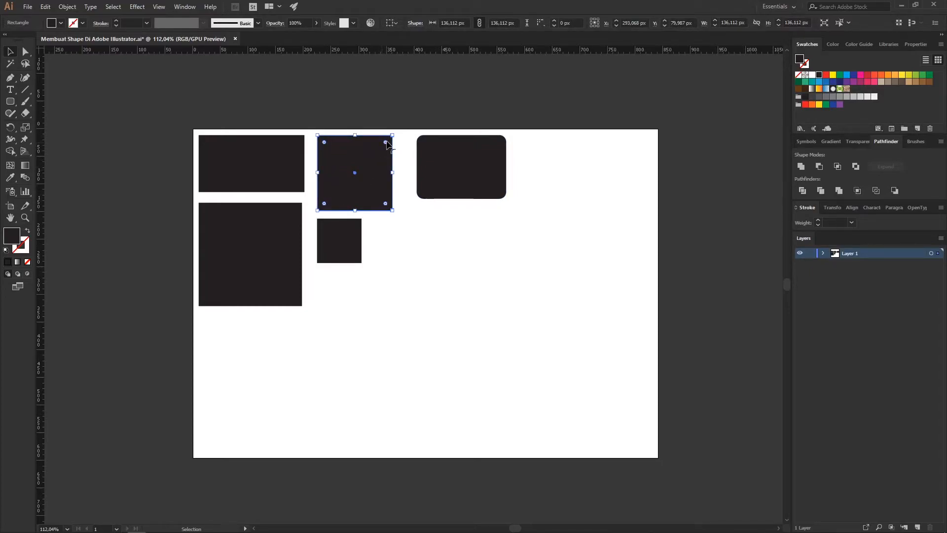
drag(387, 144, 355, 177)
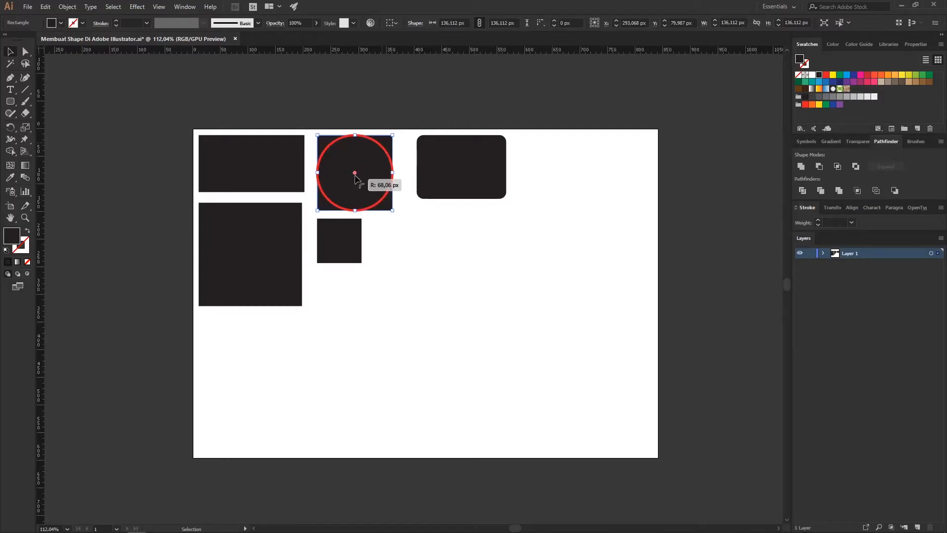
mouse_move(355, 177)
mouse_down()
mouse_move(384, 148)
mouse_move(352, 176)
mouse_up()
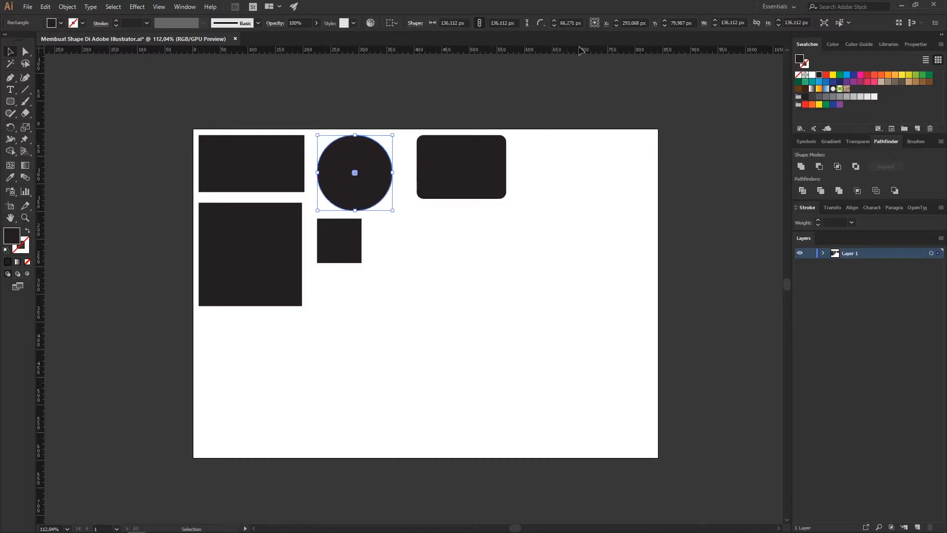
Try the inverted round and chamfer corner types on the rounded square and set it back to Round.
click(570, 22)
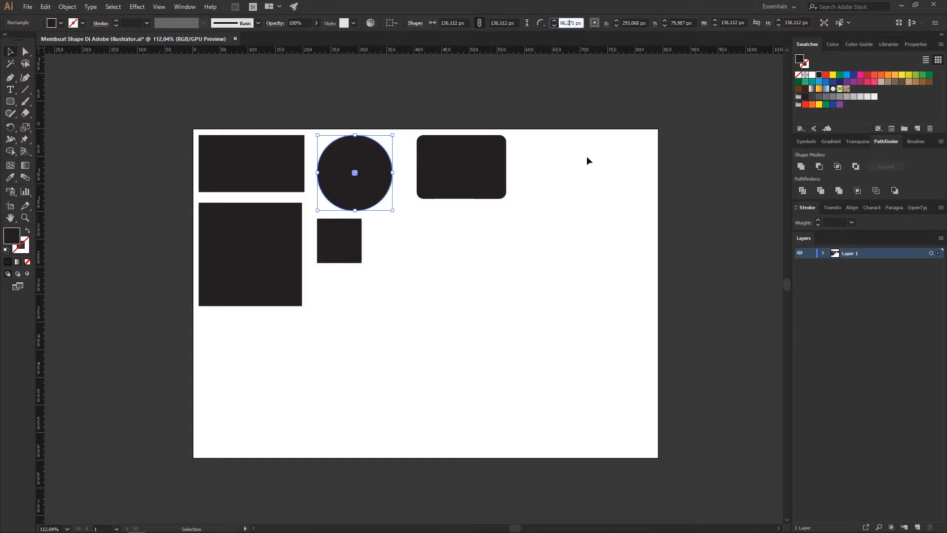
click(541, 23)
click(551, 36)
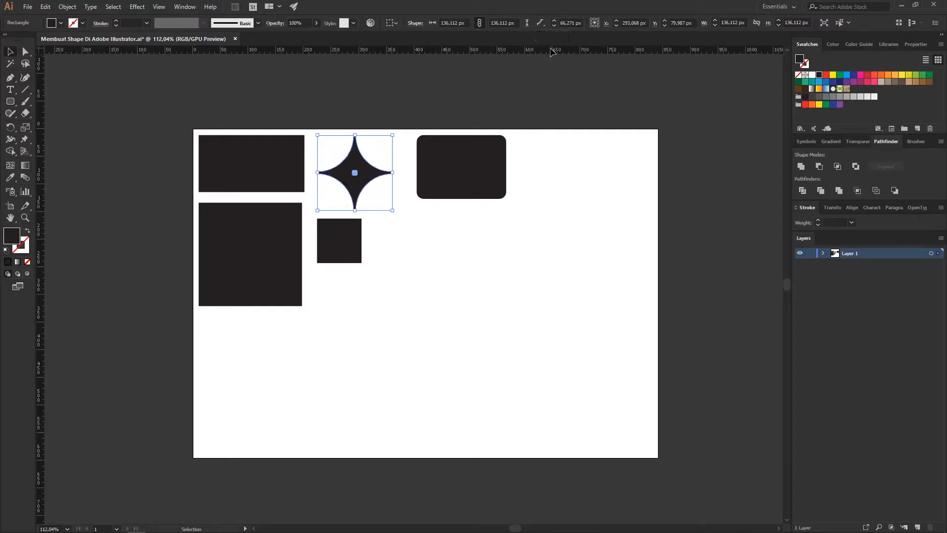
click(541, 23)
click(562, 36)
click(542, 24)
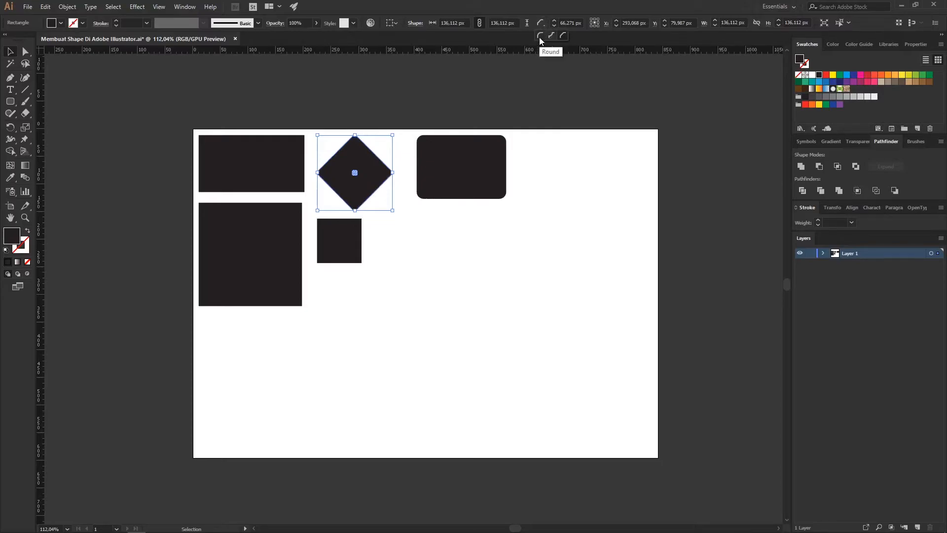
click(540, 37)
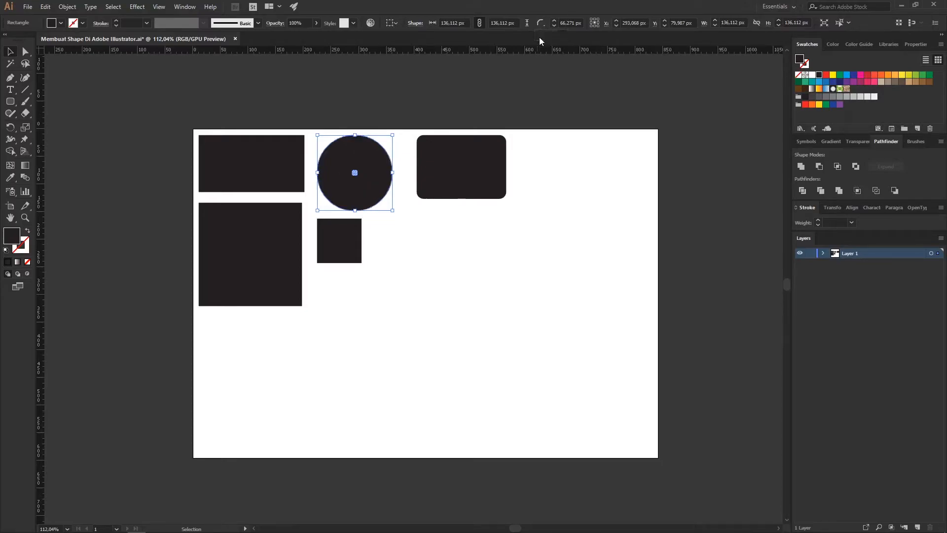
Raise the rounded square's corner radius to its maximum and reduce it to 0 px for sharp corners.
click(574, 21)
text(67)
key(Return)
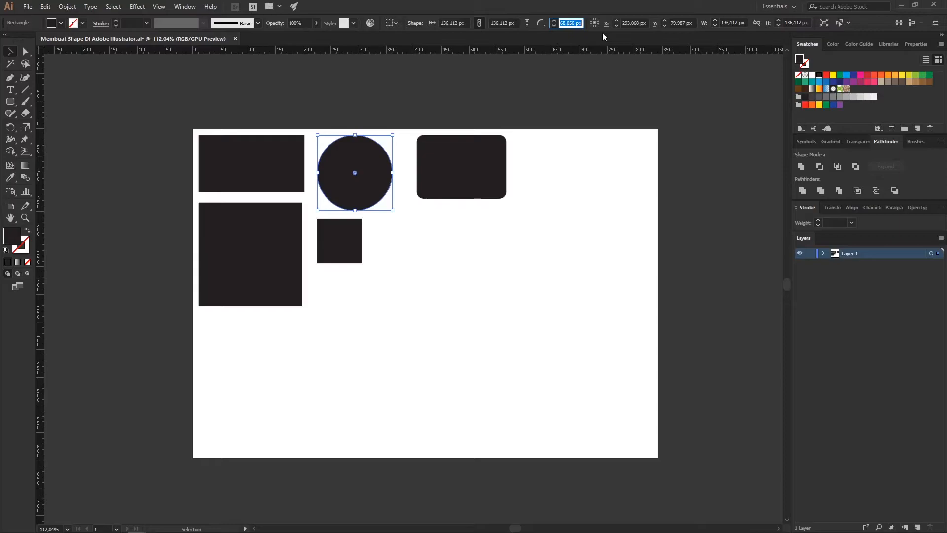
key(Down)
key(Down)
key(Down)
key(Down)
key(Down)
key(Down)
key(Down)
key(Down)
key(Down)
key(Down)
key(Down)
key(Down)
key(Down)
key(Down)
key(Down)
key(Down)
key(Down)
key(Down)
key(Down)
key(Down)
key(Down)
key(Down)
key(Down)
key(Down)
key(Down)
key(Down)
key(Down)
key(Down)
key(Down)
key(Down)
key(Down)
key(Down)
key(Down)
key(Down)
key(Down)
key(Down)
key(Down)
key(Down)
key(Down)
key(Down)
key(Down)
key(Down)
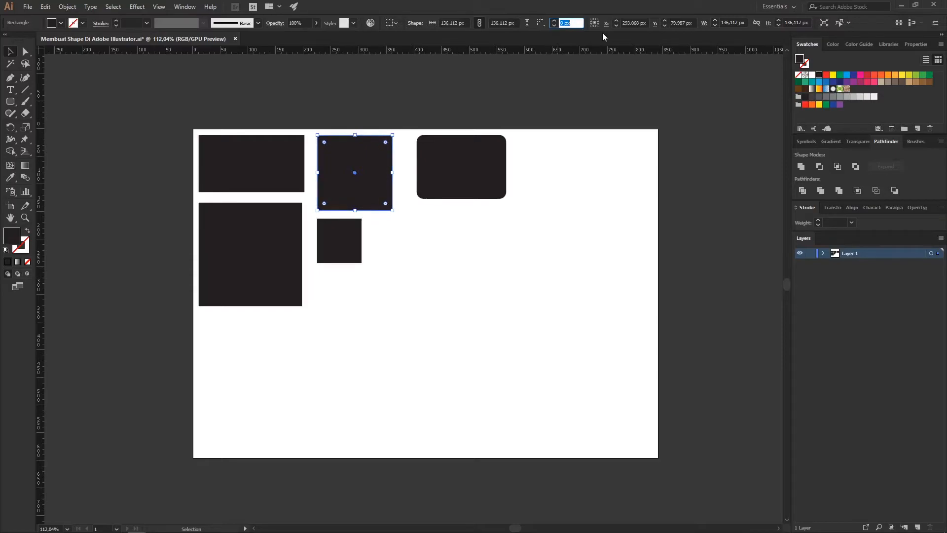
Duplicate the rounded rectangle straight below the original and delete the copy.
click(594, 175)
click(493, 164)
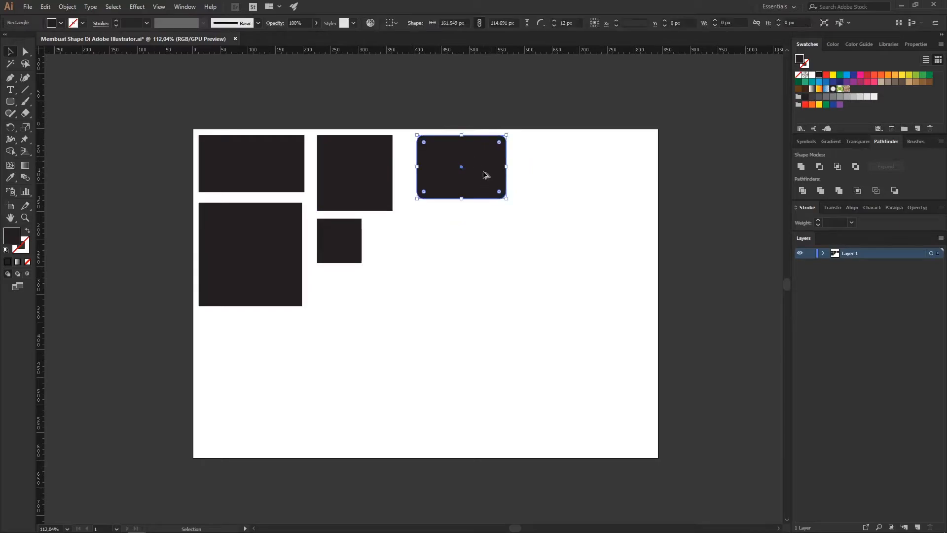
drag(484, 175, 484, 253)
key(Delete)
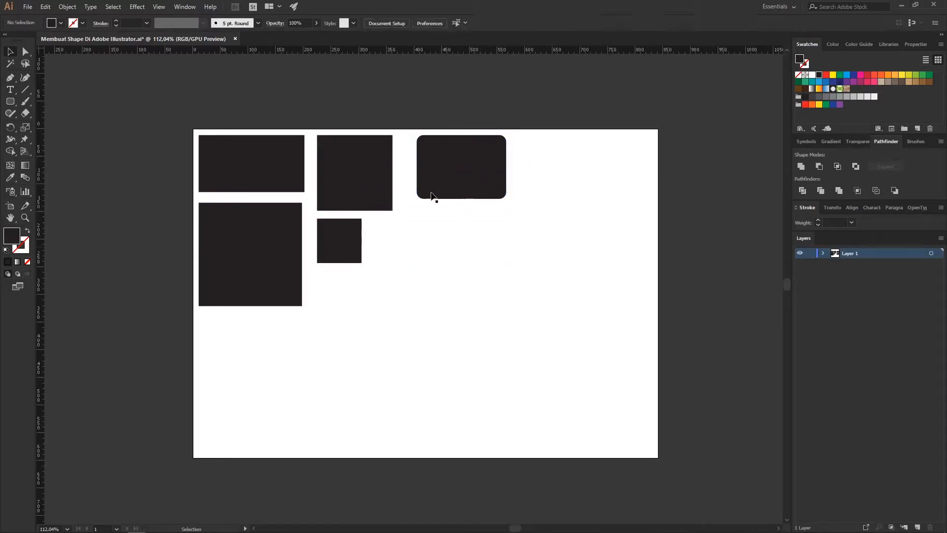
Draw a circle about 169 px in diameter below the rounded rectangle with the Ellipse tool.
click(14, 102)
drag(17, 103, 68, 120)
drag(420, 224, 513, 317)
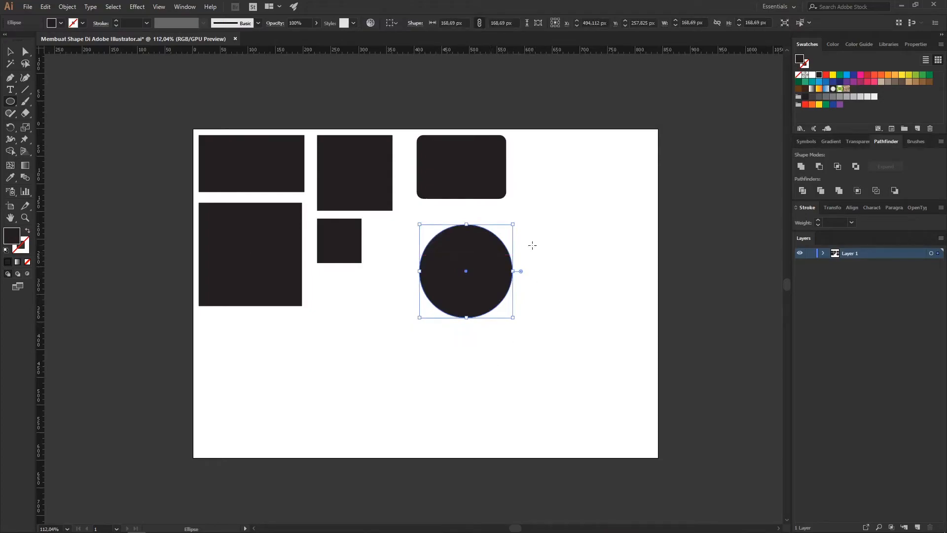
Draw a wide ellipse about 200 × 97 px to the right of the circle.
drag(532, 244, 643, 297)
key(v)
click(587, 350)
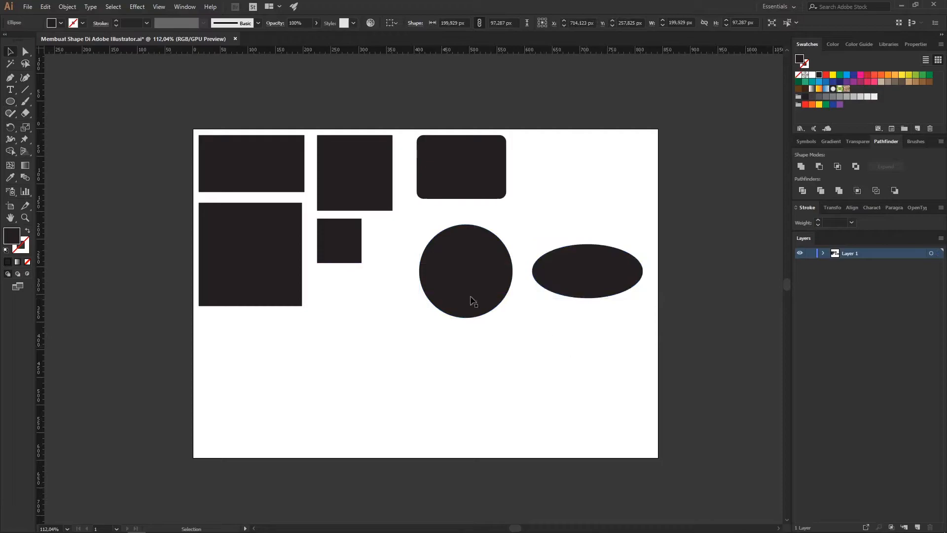
Move the circle and the ellipse together to the lower-left area of the artboard, below the large square.
click(465, 295)
shift+click(613, 284)
drag(613, 284, 397, 391)
click(436, 331)
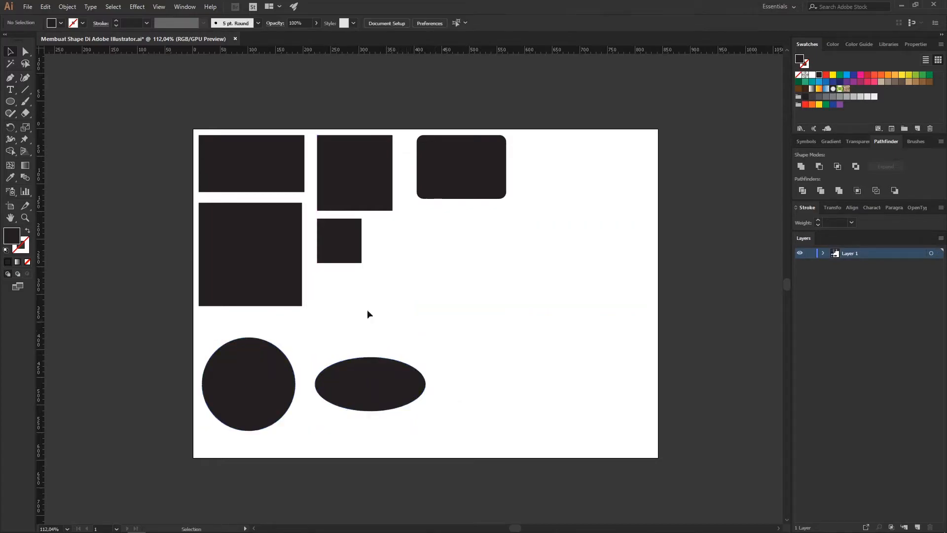
Draw a hexagon about 176 × 153 px with the Polygon tool and place it below the rounded rectangle.
click(10, 101)
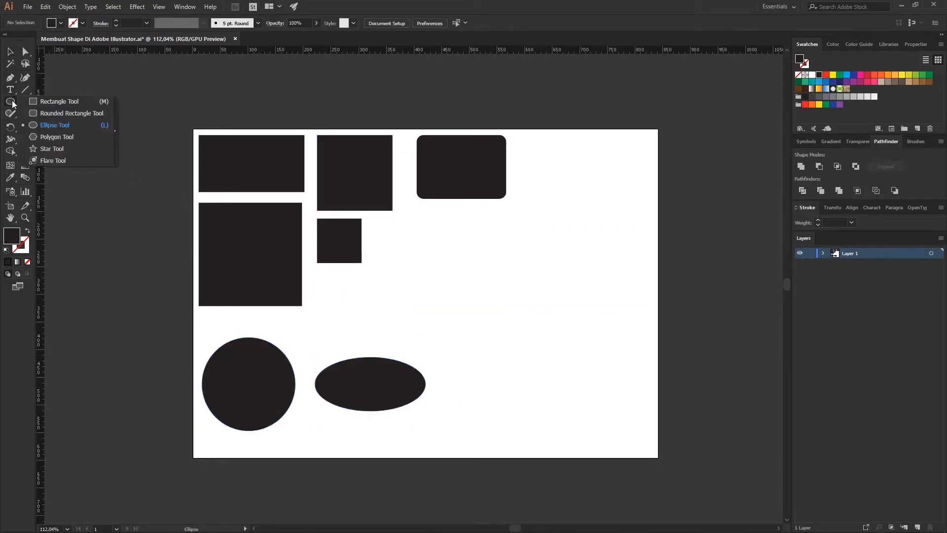
click(57, 137)
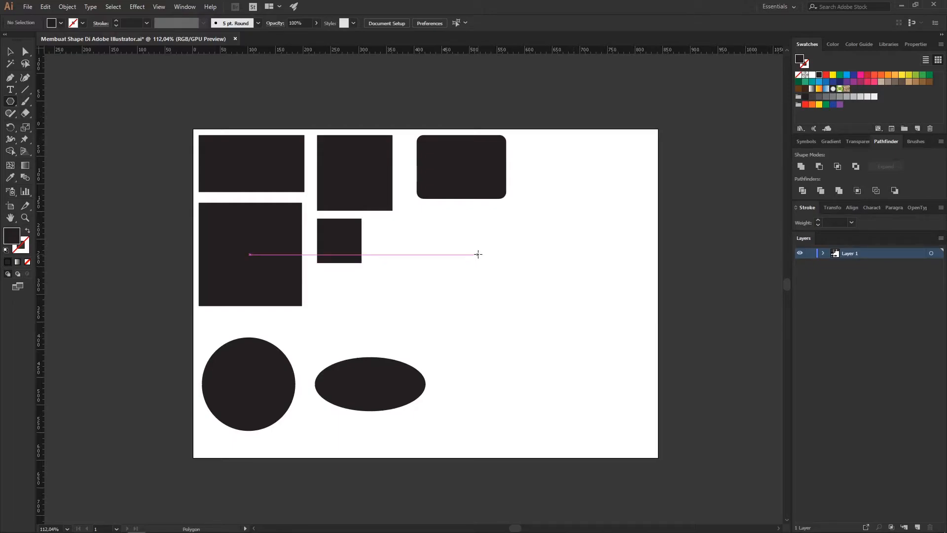
drag(478, 254, 503, 283)
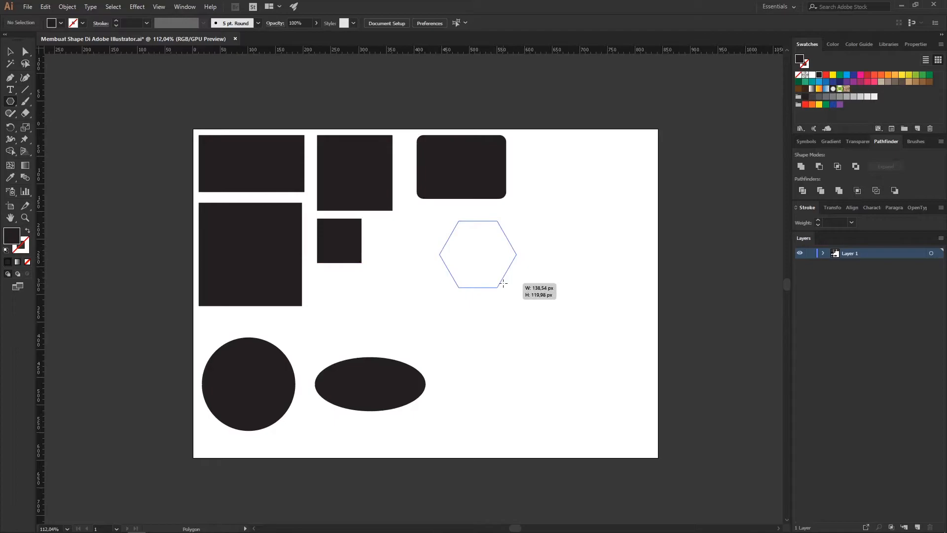
drag(504, 283, 509, 291)
key(v)
drag(504, 254, 471, 280)
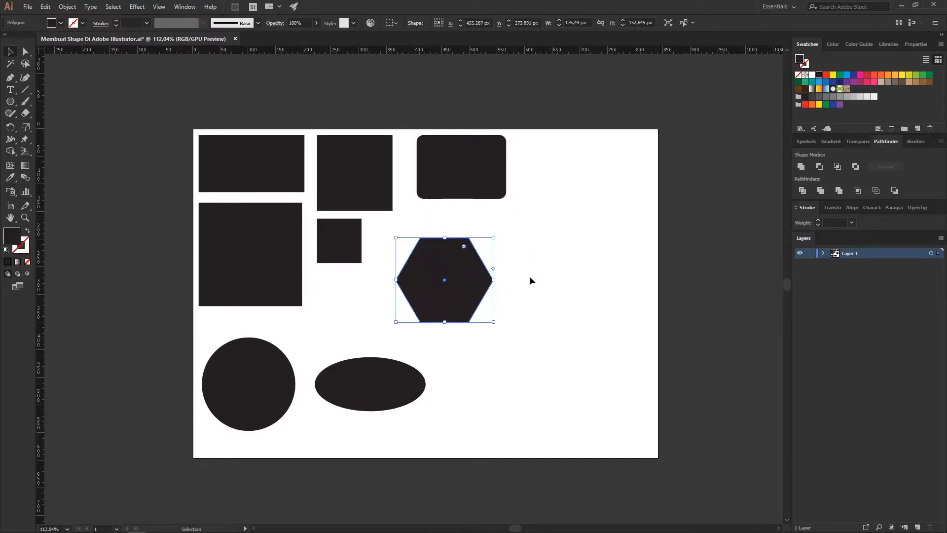
click(545, 277)
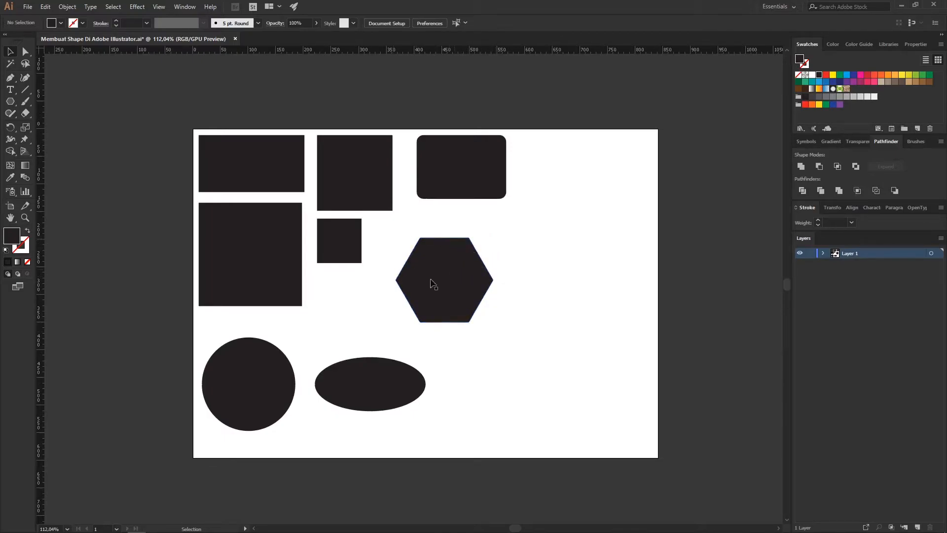
Create a 5-sided polygon with an 88.2451 px radius and place it just right of the hexagon.
key(m)
click(541, 269)
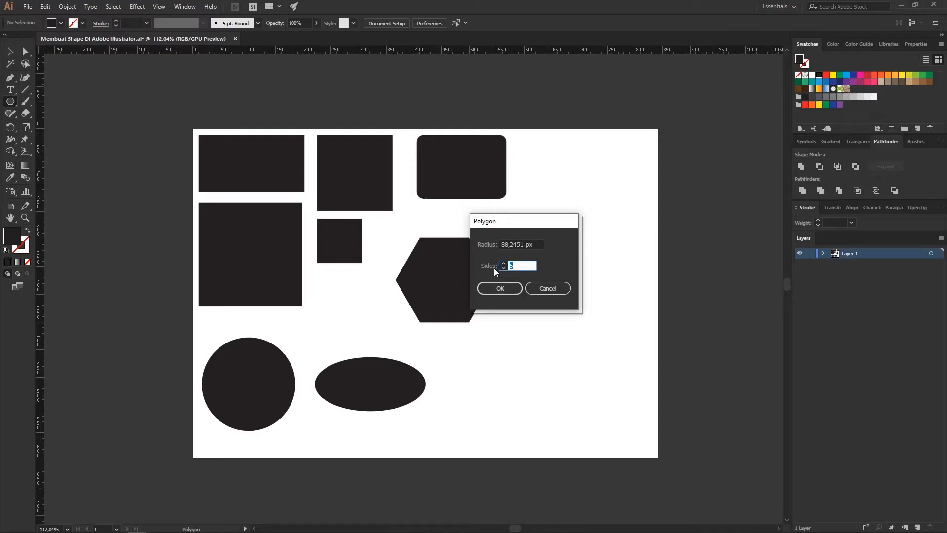
drag(504, 227, 574, 236)
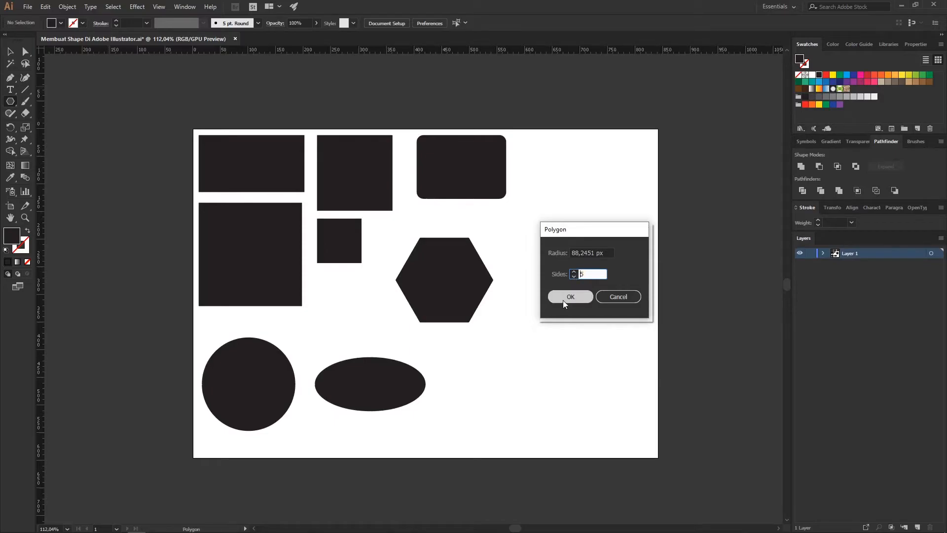
click(564, 300)
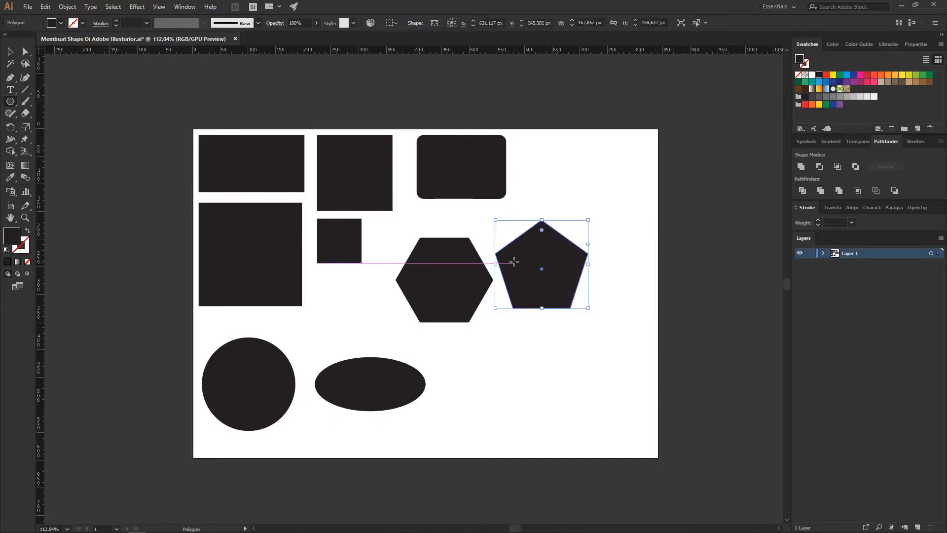
key(v)
drag(527, 271, 533, 276)
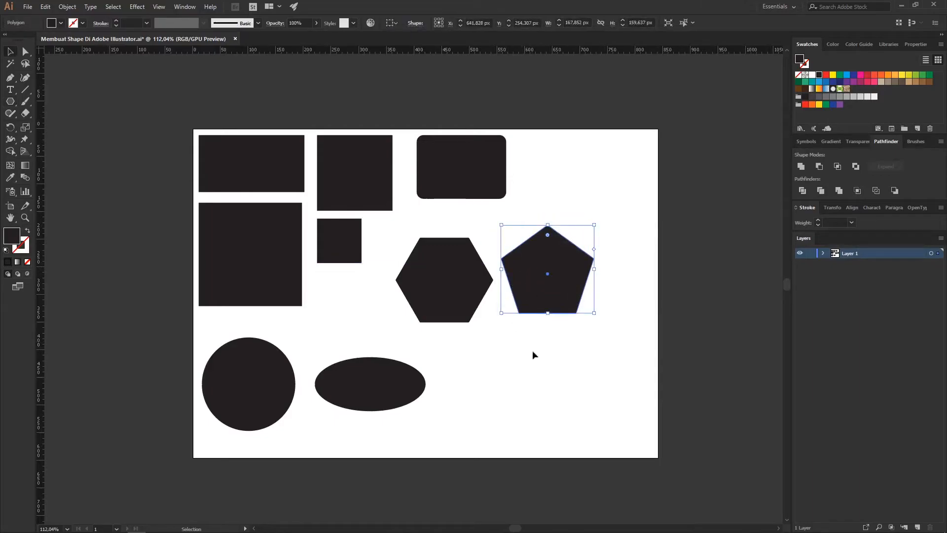
key(m)
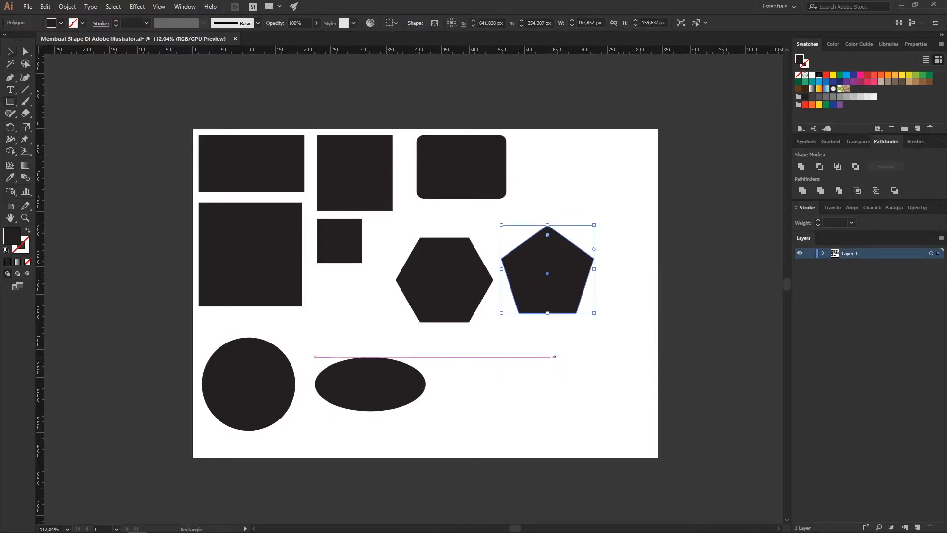
click(543, 357)
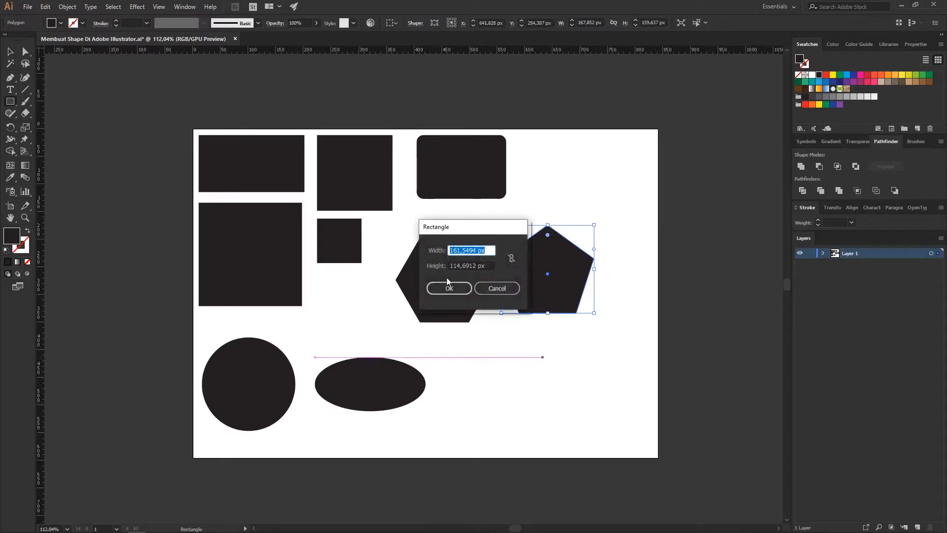
click(497, 288)
Create an 8-sided polygon with an 88.2451 px radius and place it to the right of the ellipse.
click(12, 103)
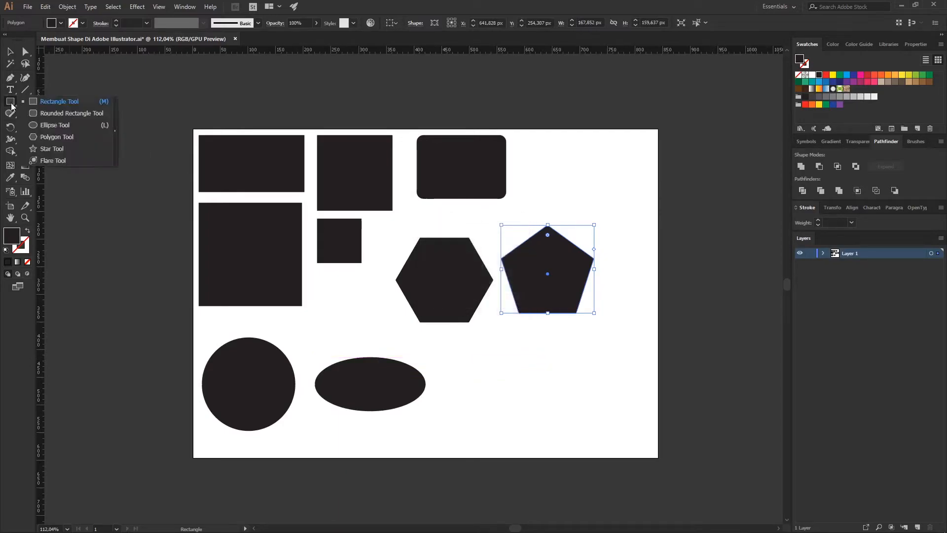
click(64, 138)
click(528, 366)
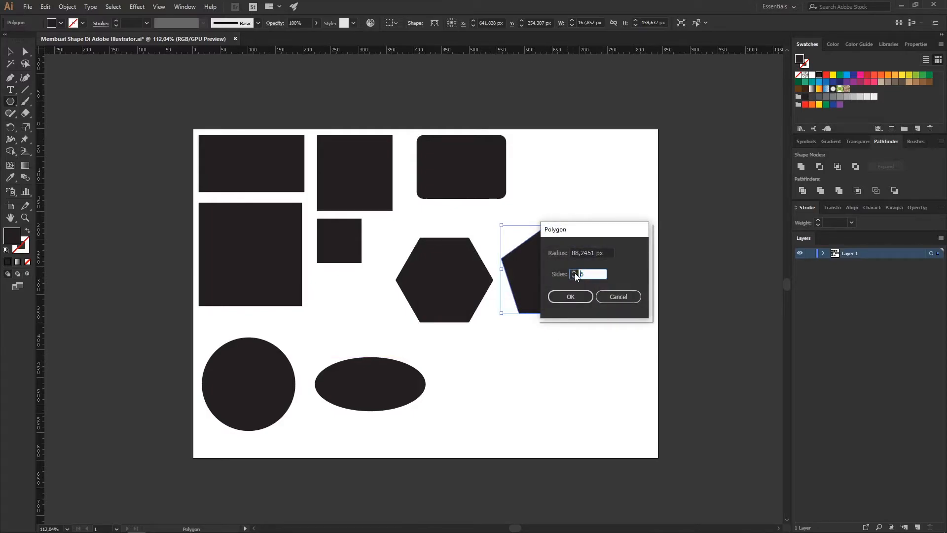
text(8)
click(572, 296)
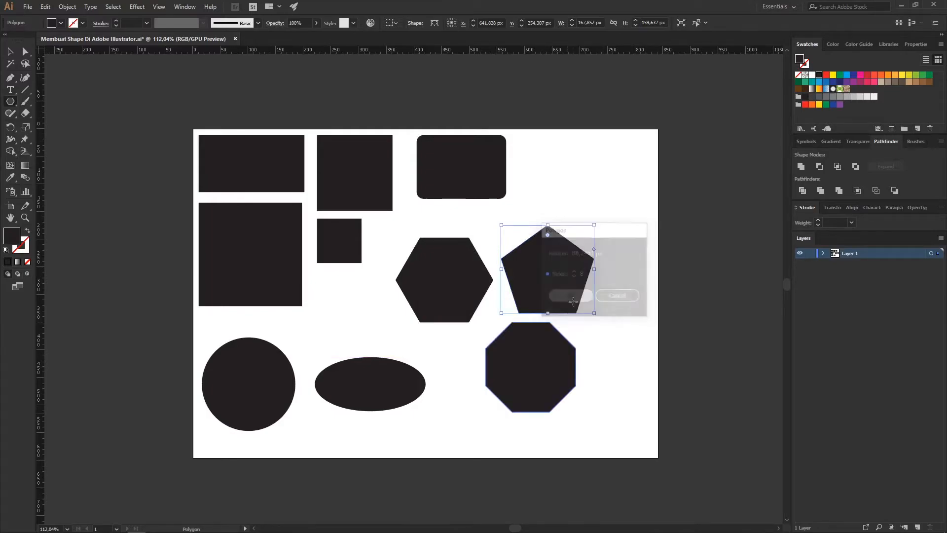
key(v)
drag(549, 383, 511, 392)
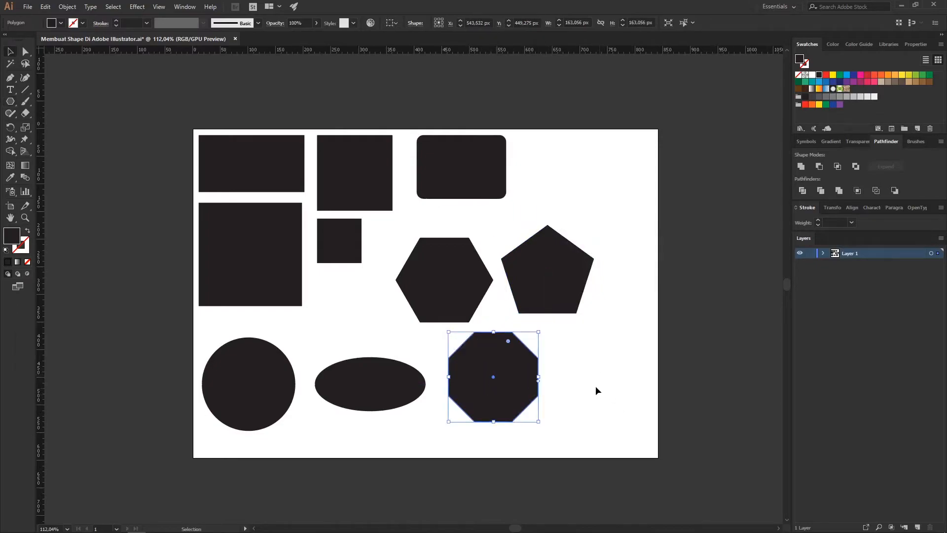
Create a 20-sided polygon with an 88.2451 px radius and place it to the right of the octagon.
click(9, 102)
click(582, 361)
click(573, 274)
text(18)
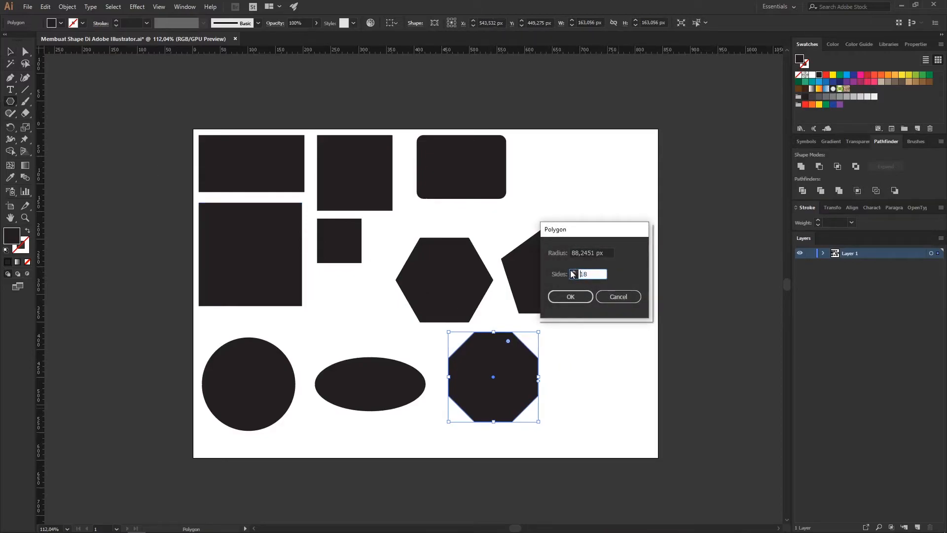
click(573, 273)
click(573, 272)
click(568, 297)
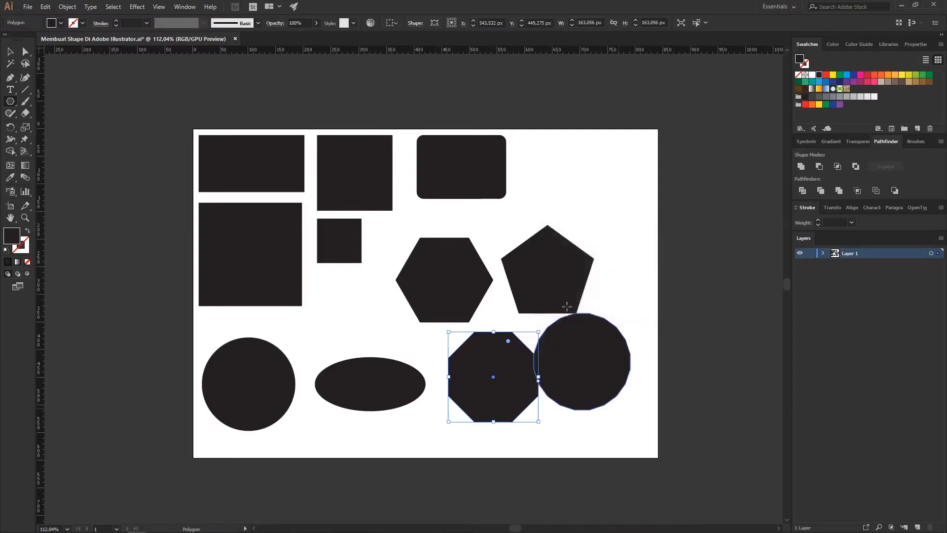
click(19, 52)
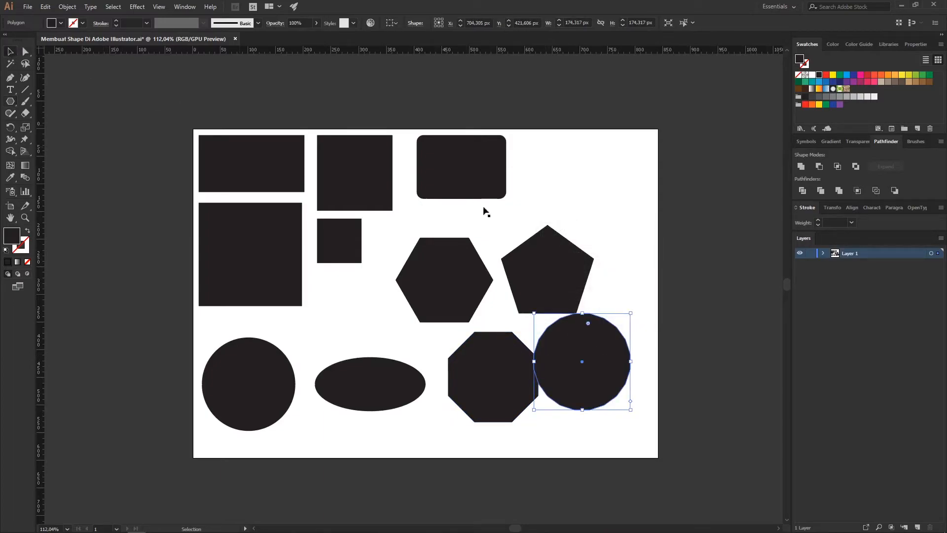
drag(624, 371, 638, 386)
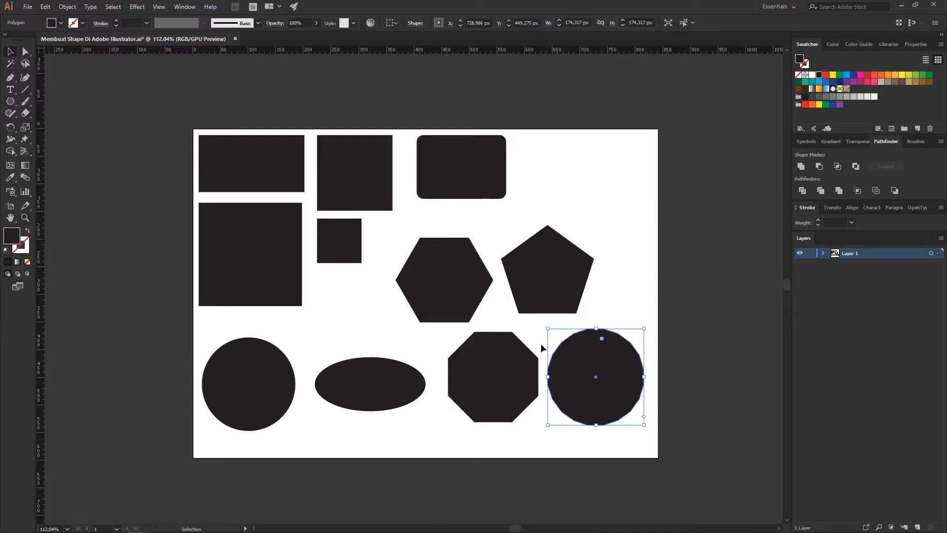
click(637, 263)
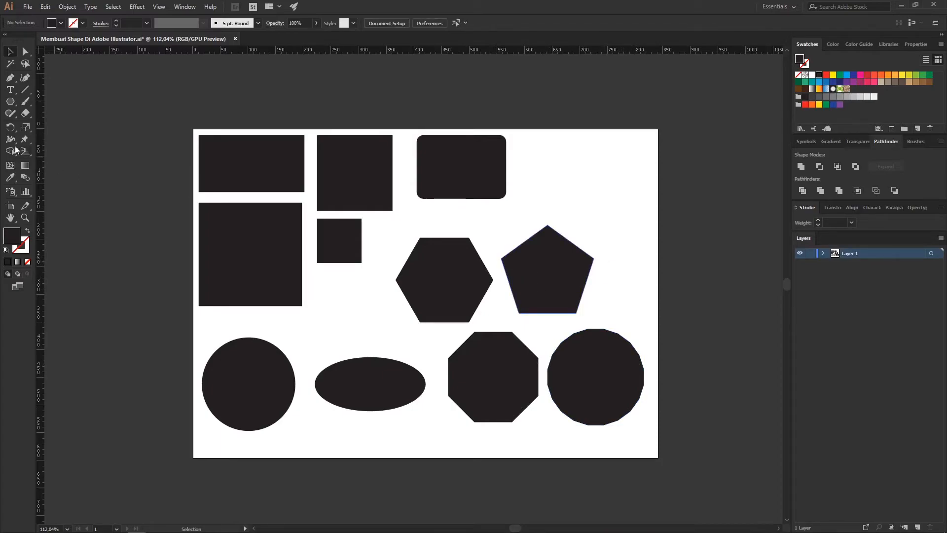
Draw a five-pointed star about 129 × 123 px with the Star tool in the artboard's upper-right area.
drag(8, 99, 55, 156)
drag(573, 144, 592, 185)
key(v)
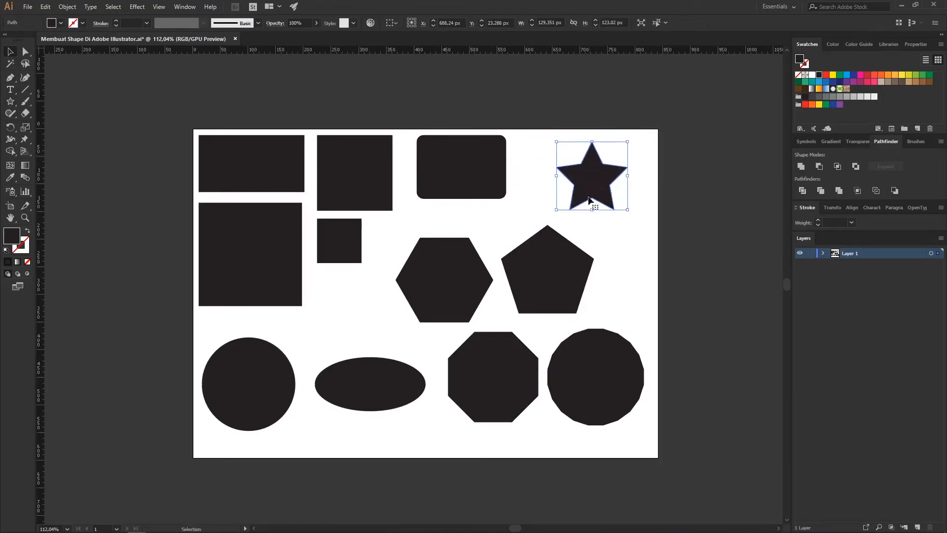
click(611, 243)
Shift the hexagon and pentagon slightly left and move the star closer to the rounded rectangle, aligned with its top edge.
drag(442, 267, 422, 267)
drag(555, 270, 535, 272)
click(623, 249)
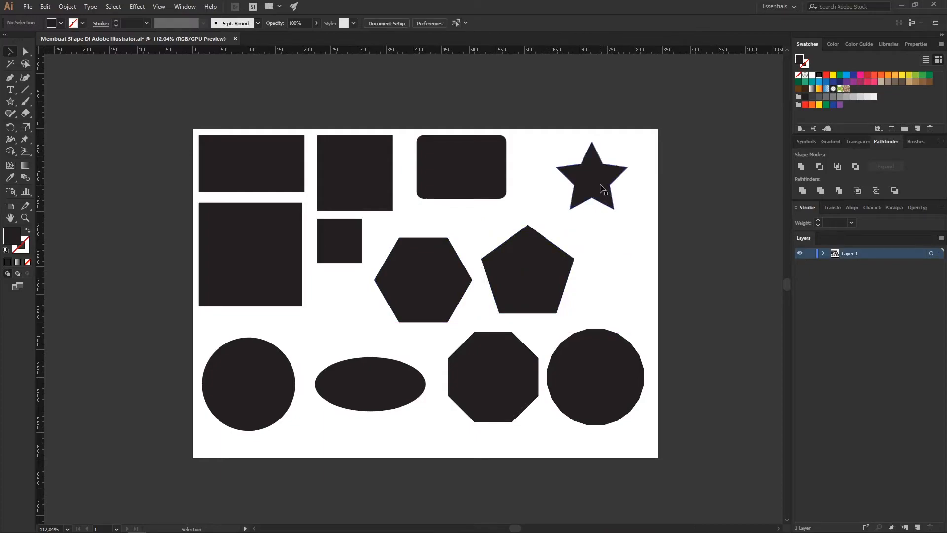
drag(602, 188, 570, 185)
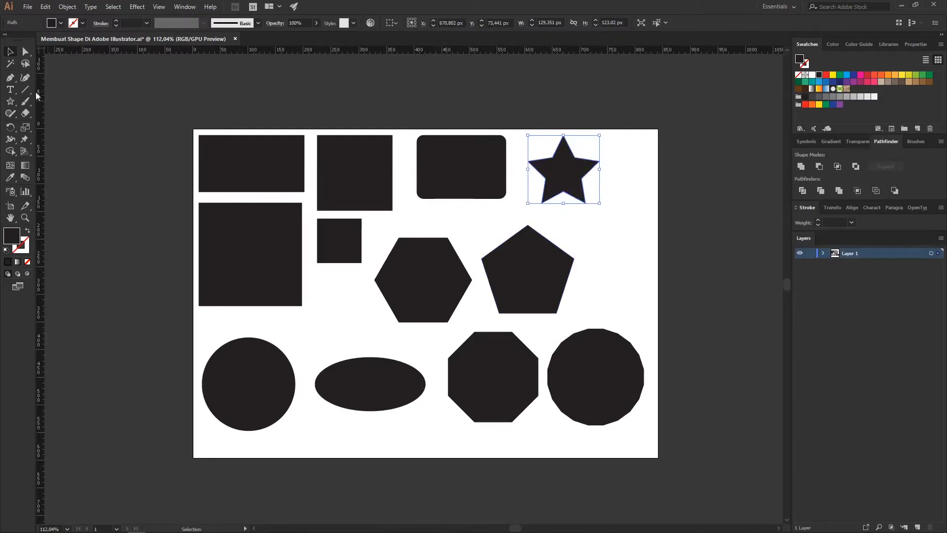
Create an 8-pointed star with radii 68.0039 px and 34.002 px to the right of the pentagon.
click(16, 102)
click(618, 241)
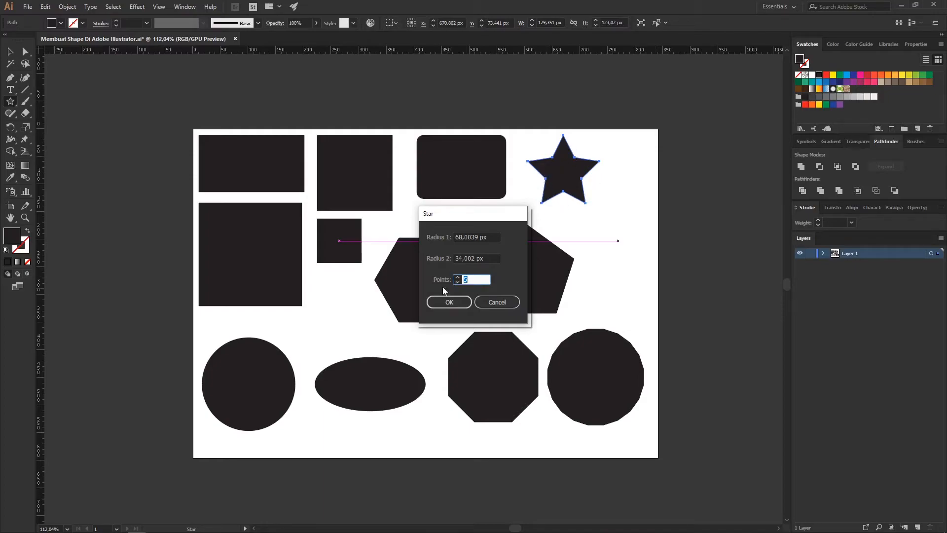
click(457, 277)
click(457, 277)
click(458, 282)
click(457, 301)
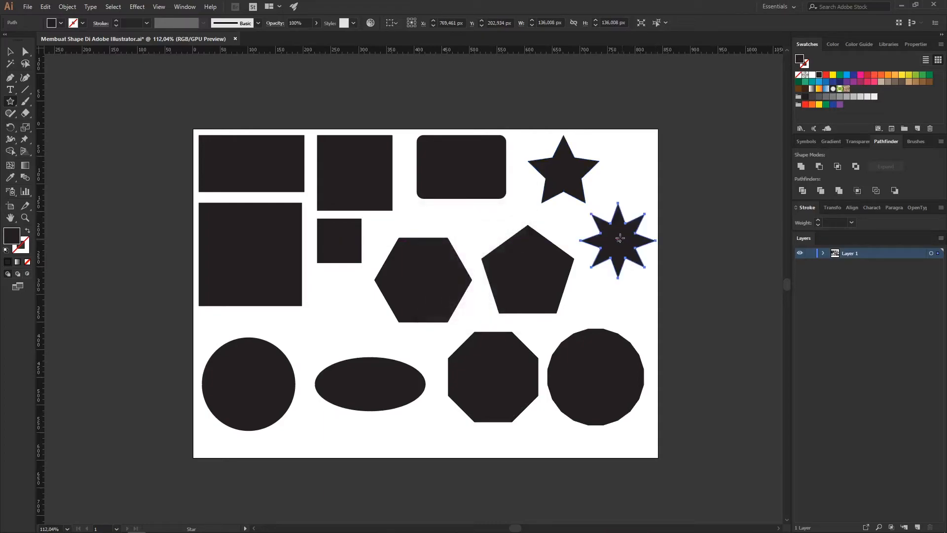
Create a triangle as a 3-pointed star with radii 68.0039 px and 34.002 px and place it above the eight-pointed star.
click(621, 156)
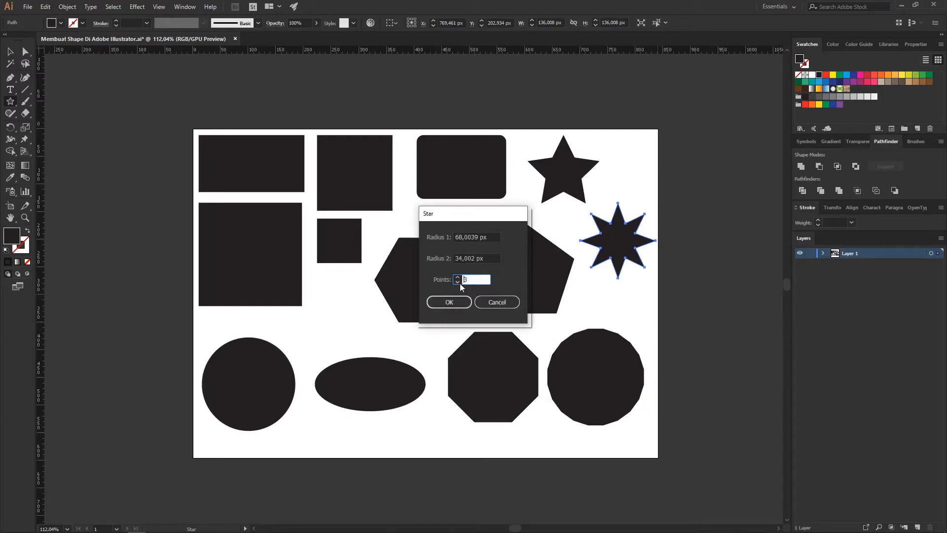
click(460, 300)
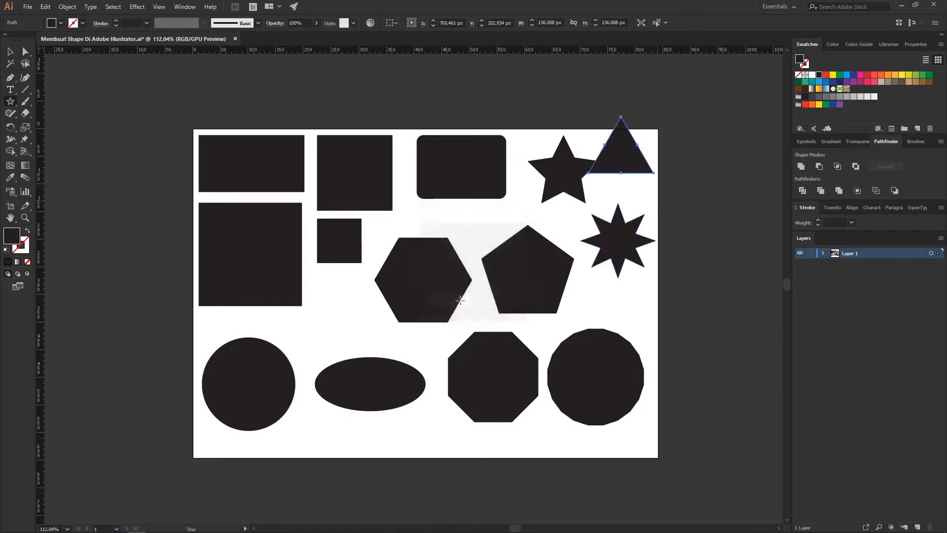
key(v)
drag(624, 160, 633, 193)
Shift the five-pointed star and rounded rectangle left, and move the circle and ellipse up.
drag(563, 170, 550, 164)
drag(439, 173, 425, 172)
drag(551, 185, 541, 185)
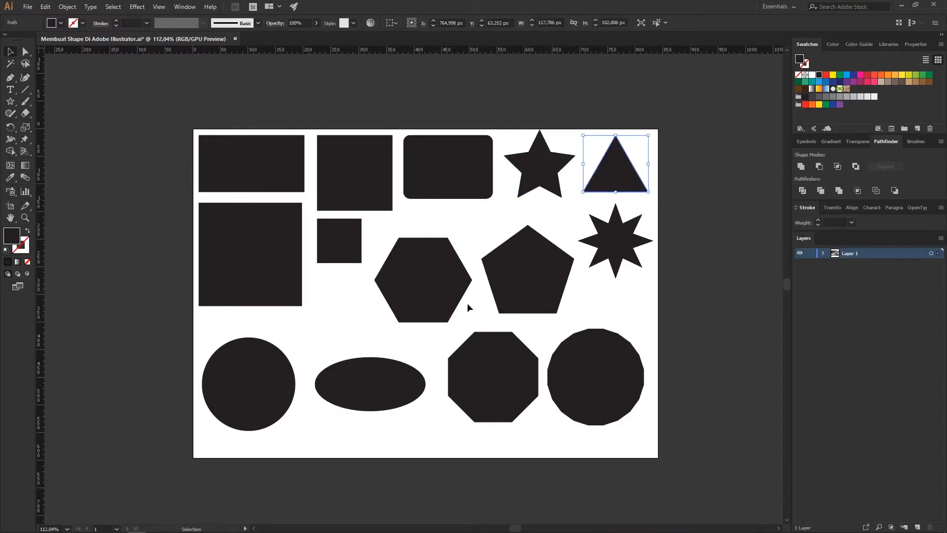
drag(247, 381, 247, 356)
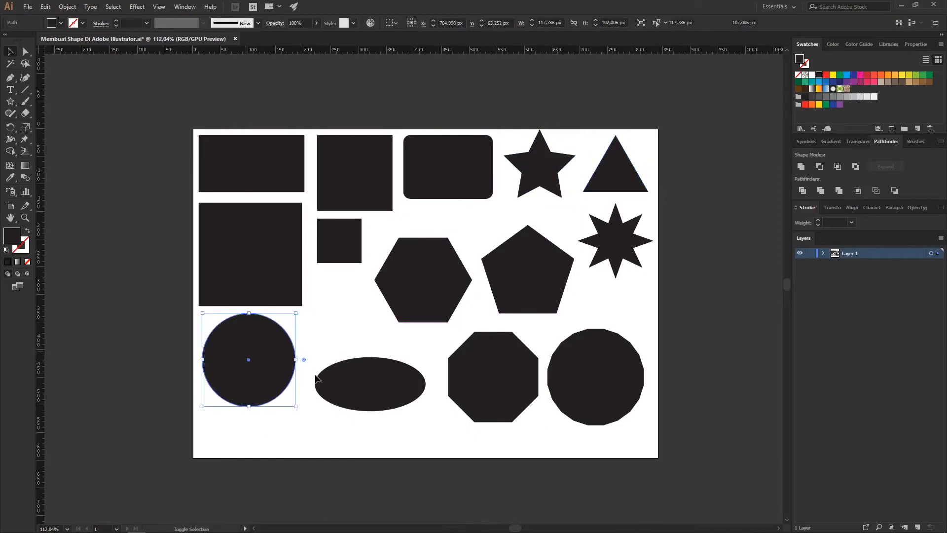
drag(361, 396, 354, 369)
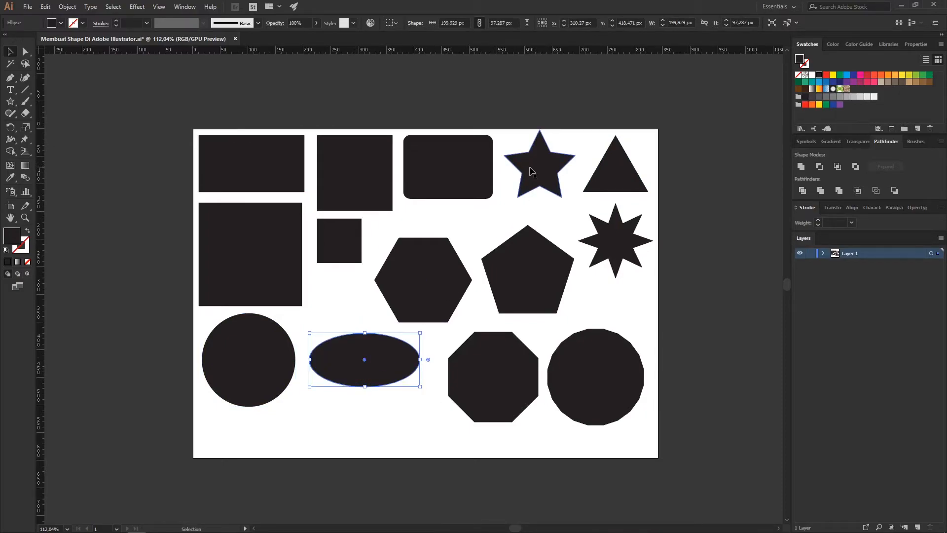
Draw a square about 77 px wide below the ellipse with the Rectangle tool.
click(12, 104)
drag(12, 104, 51, 102)
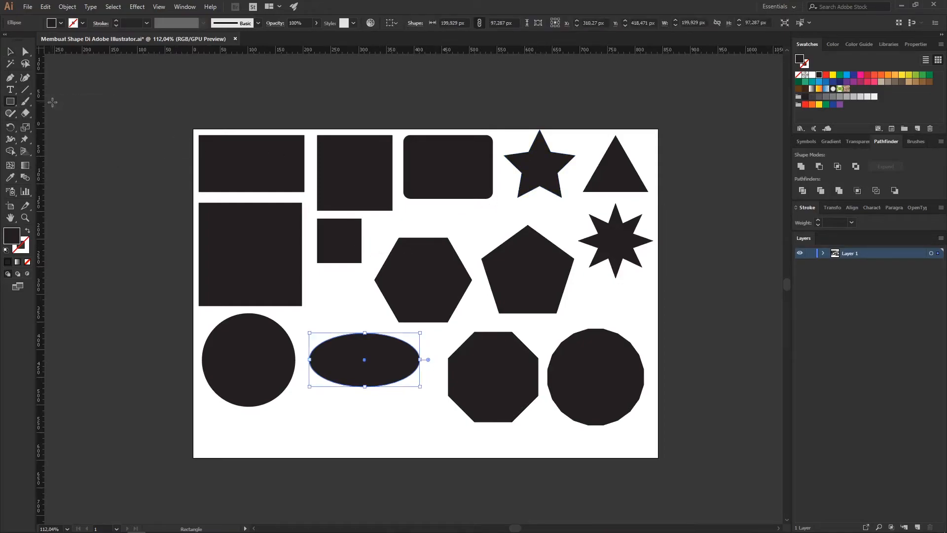
drag(299, 407, 341, 449)
key(v)
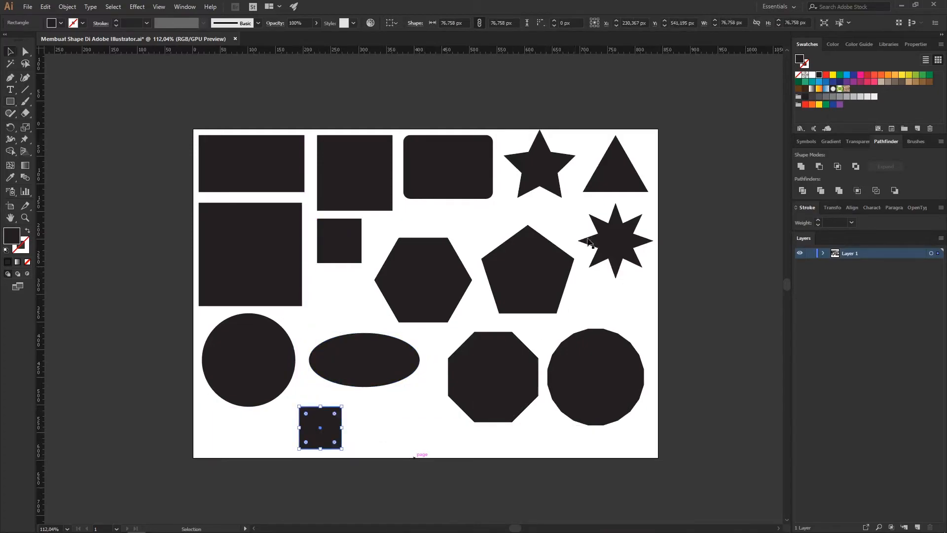
Move the triangle beside the new bottom square and nudge the ellipse, hexagon, pentagon, octagon and 20-sided polygon upward.
drag(607, 192, 400, 432)
drag(354, 358, 347, 354)
drag(458, 315, 459, 298)
drag(539, 290, 539, 276)
mouse_move(513, 387)
mouse_down()
mouse_move(521, 379)
mouse_move(506, 370)
mouse_up()
drag(598, 383, 604, 363)
drag(393, 434, 400, 427)
Enlarge the square beside the triangle to about 94 px and rotate it 45° into a diamond.
drag(300, 425, 361, 391)
drag(328, 417, 321, 420)
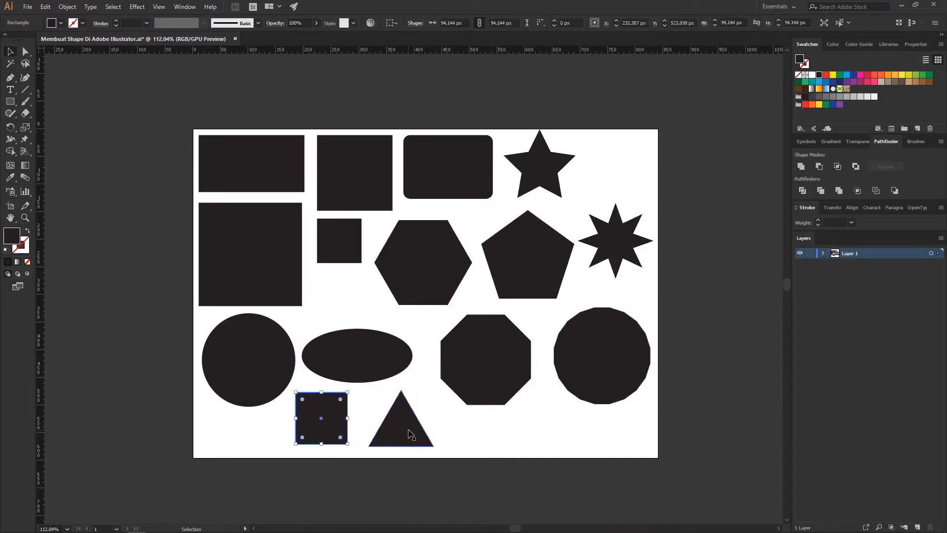
click(424, 441)
click(317, 408)
drag(359, 388, 332, 378)
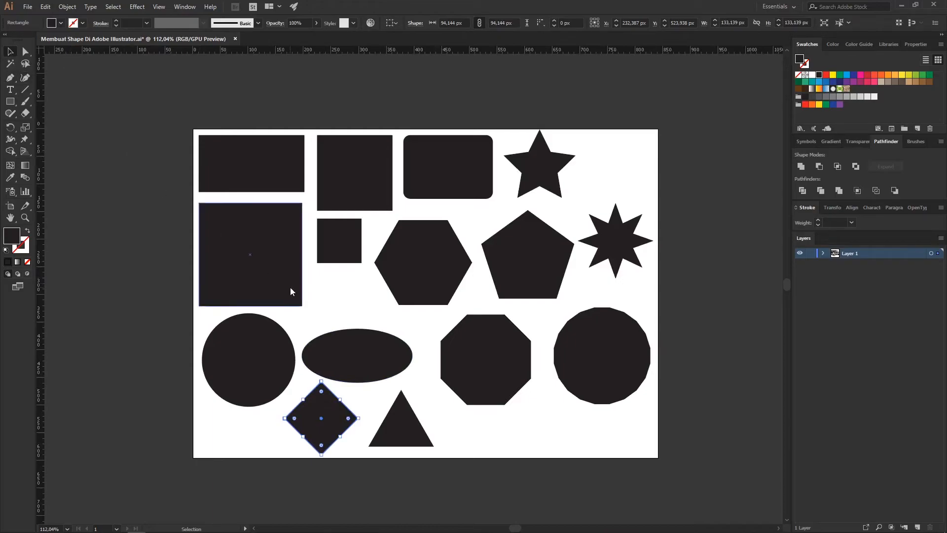
drag(334, 418, 369, 413)
key(ctrl+z)
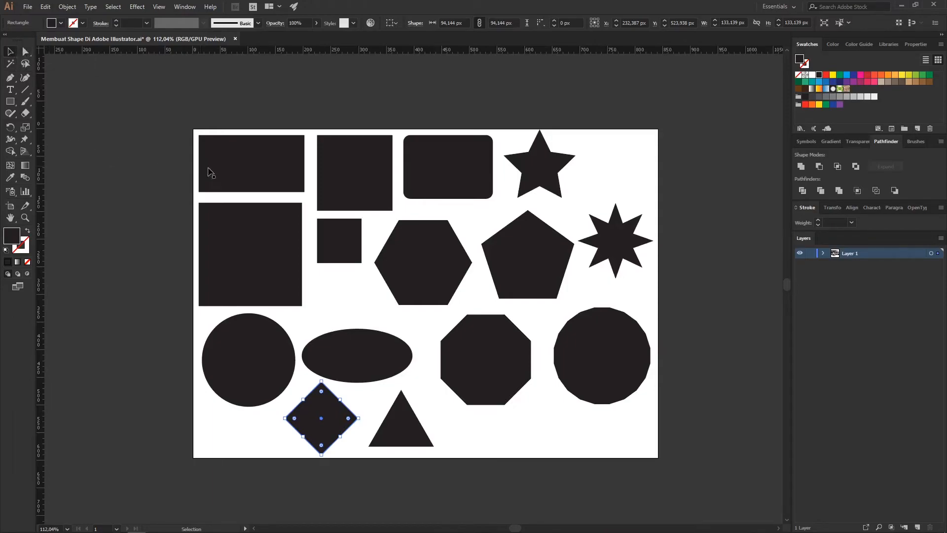
Try turning the diamond into a triangle by deleting its bottom anchor point with the Direct Selection tool, and undo the deletion.
click(249, 177)
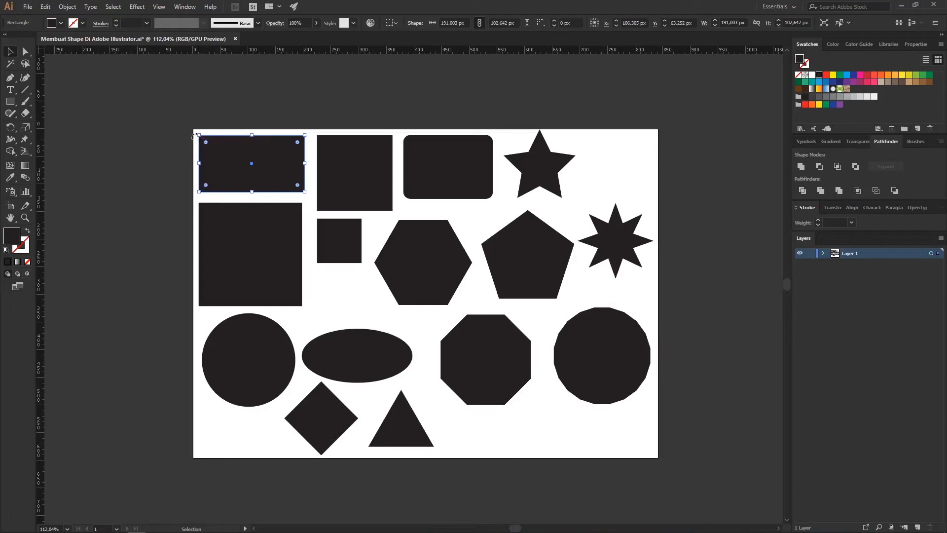
click(25, 53)
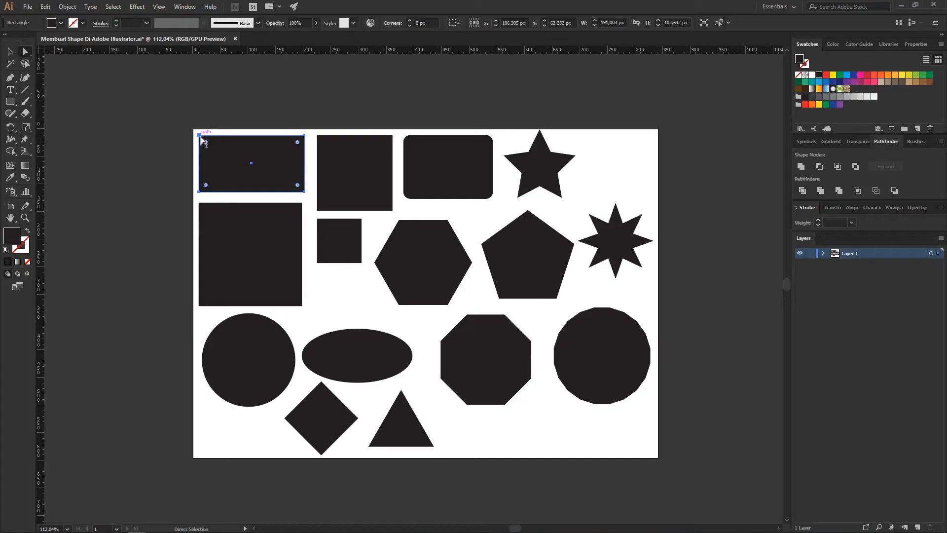
click(334, 419)
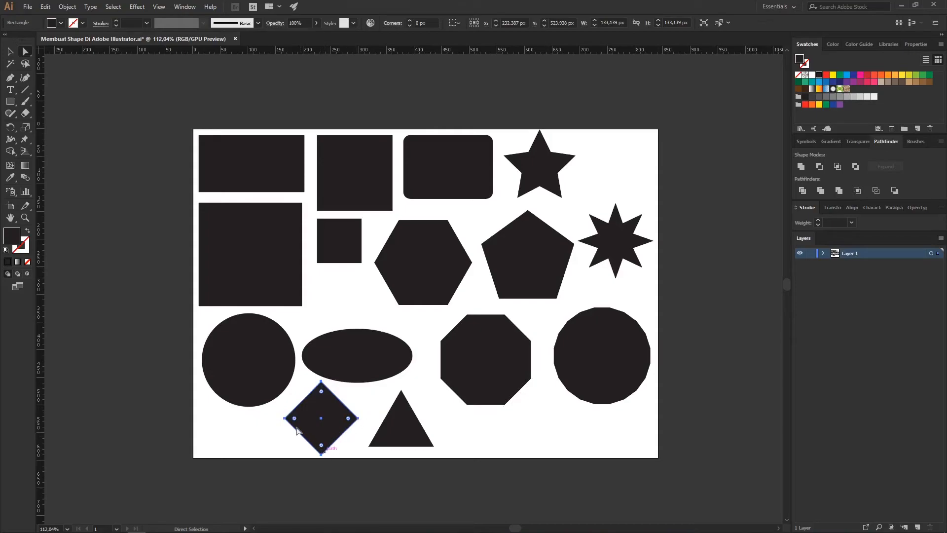
click(321, 454)
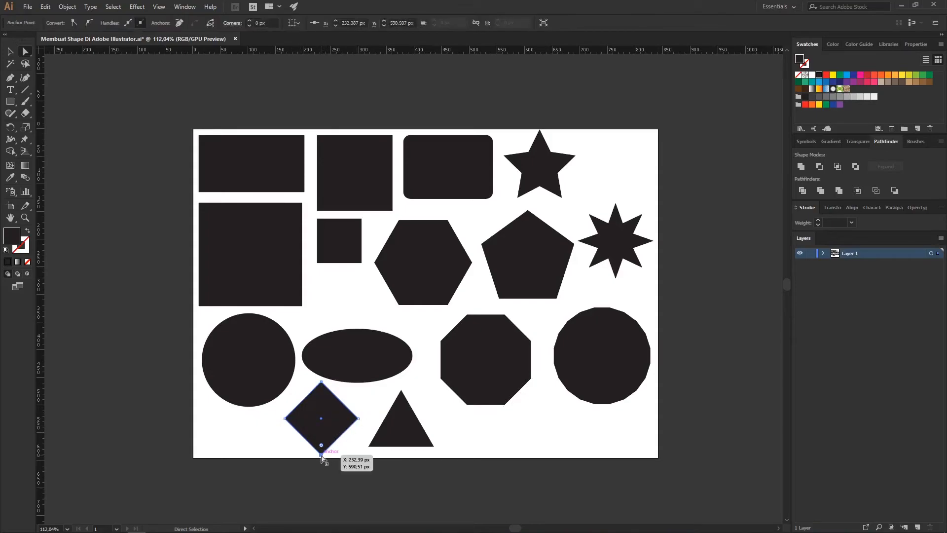
key(Delete)
key(v)
click(293, 397)
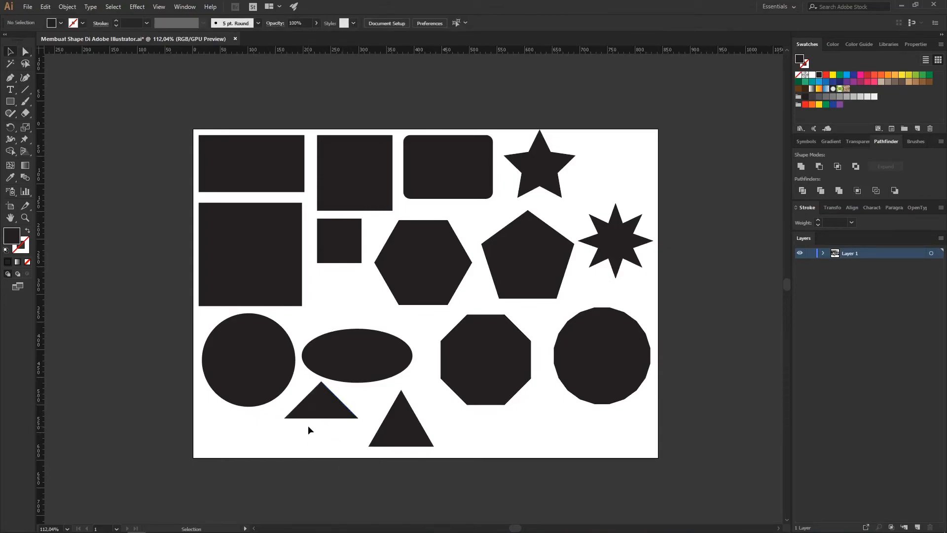
key(ctrl+z)
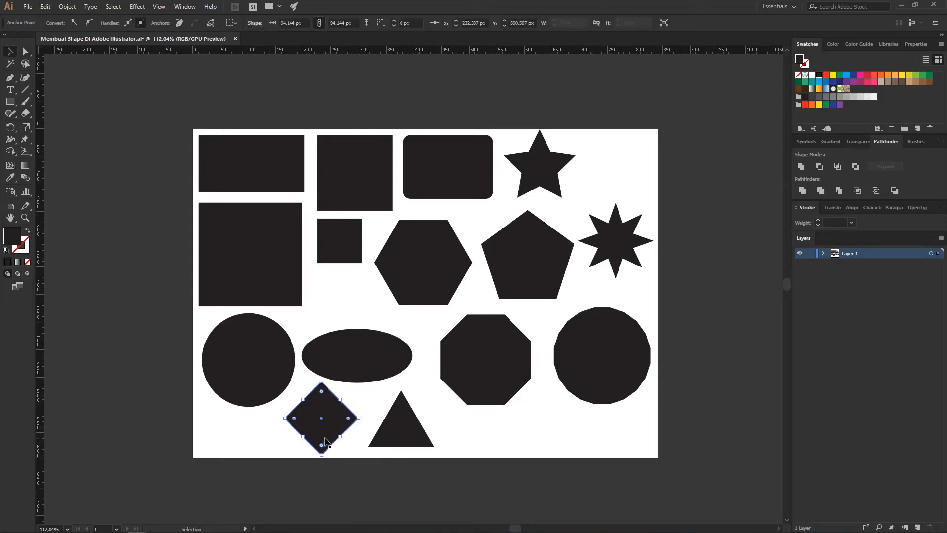
click(340, 442)
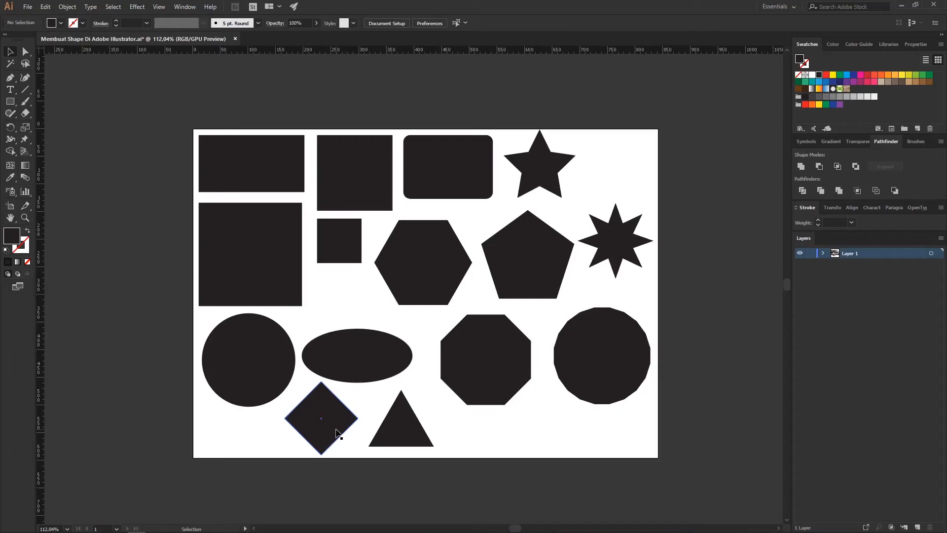
Convert the diamond into a triangle by removing its bottom anchor point with the Delete Anchor Point tool.
key(p)
click(12, 78)
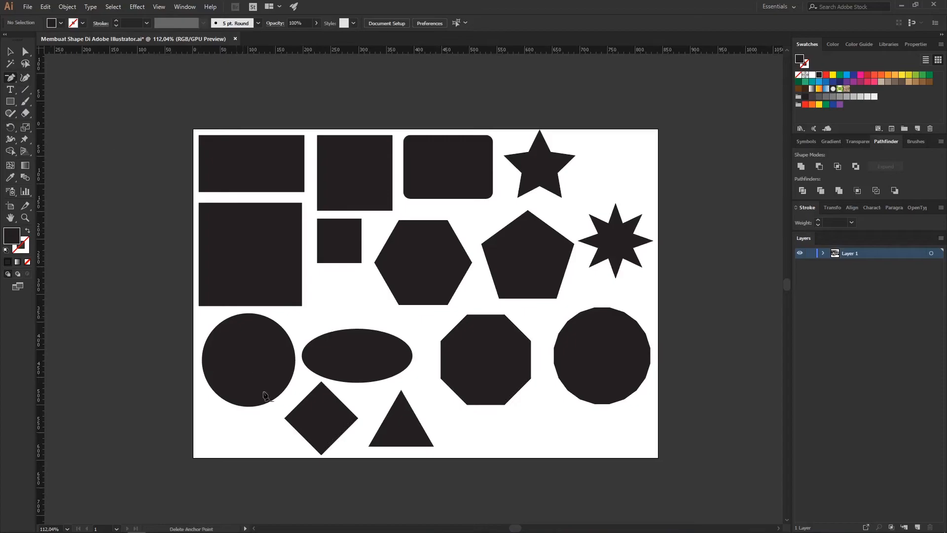
click(320, 454)
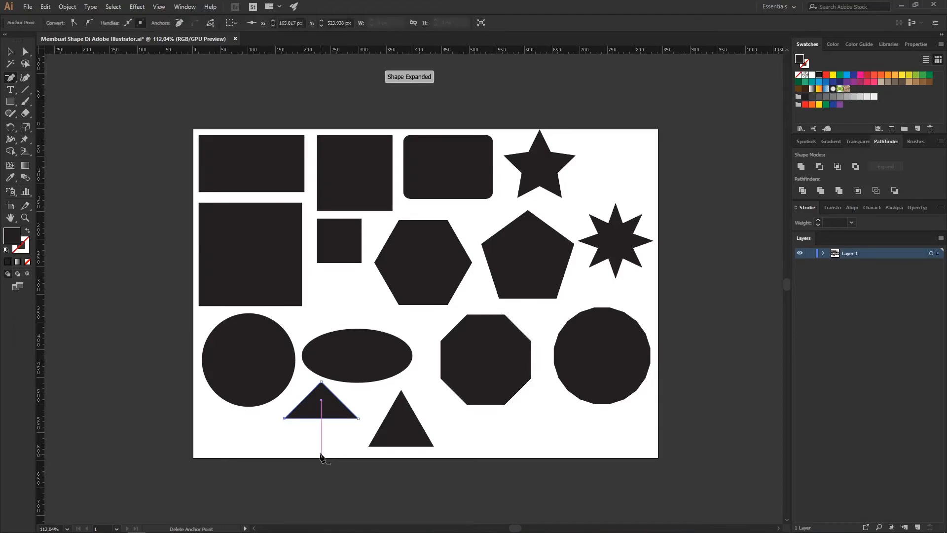
Lower and enlarge the new wide triangle below the ellipse, and shift the neighbouring triangle slightly right.
key(v)
drag(330, 402, 334, 423)
click(355, 444)
drag(394, 438, 410, 438)
click(496, 450)
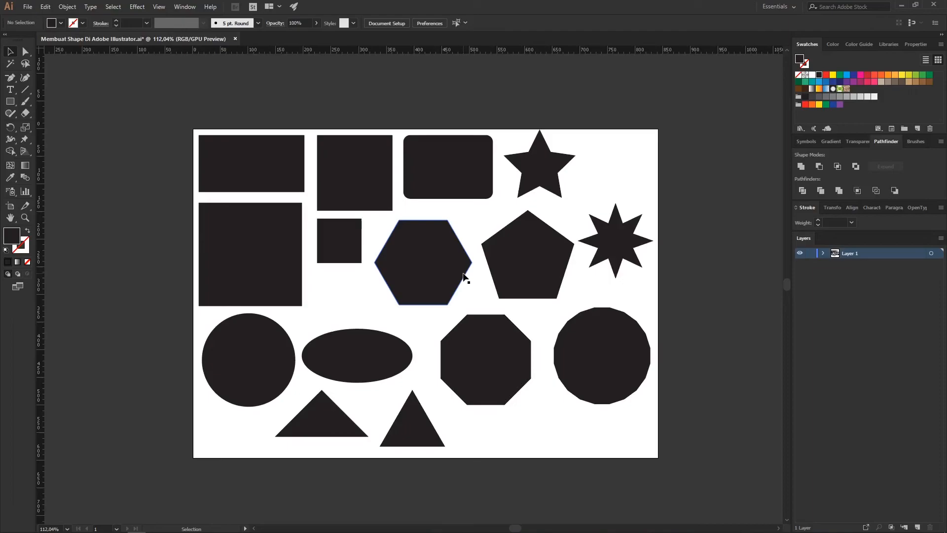
Draw a circle about 96 px wide below and between the octagon and the 20-sided polygon with the Ellipse tool.
click(256, 266)
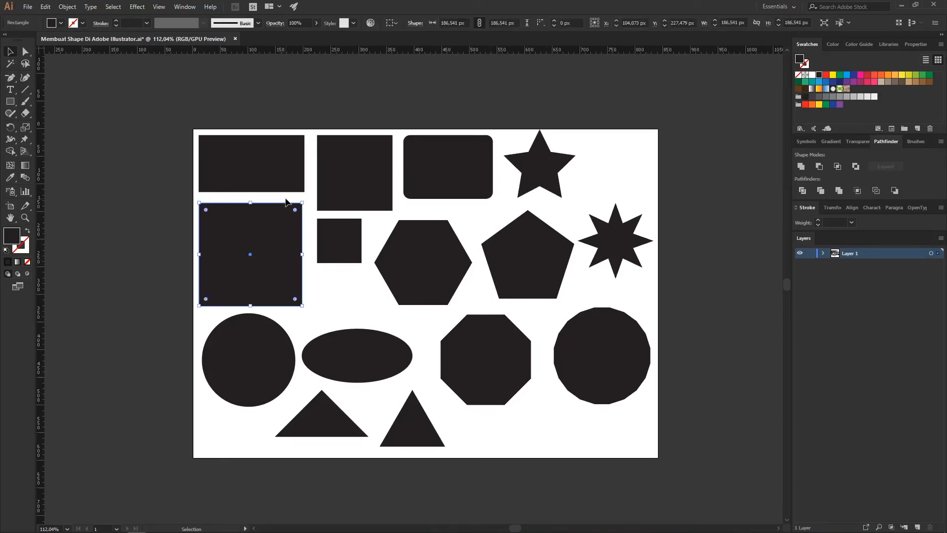
click(265, 341)
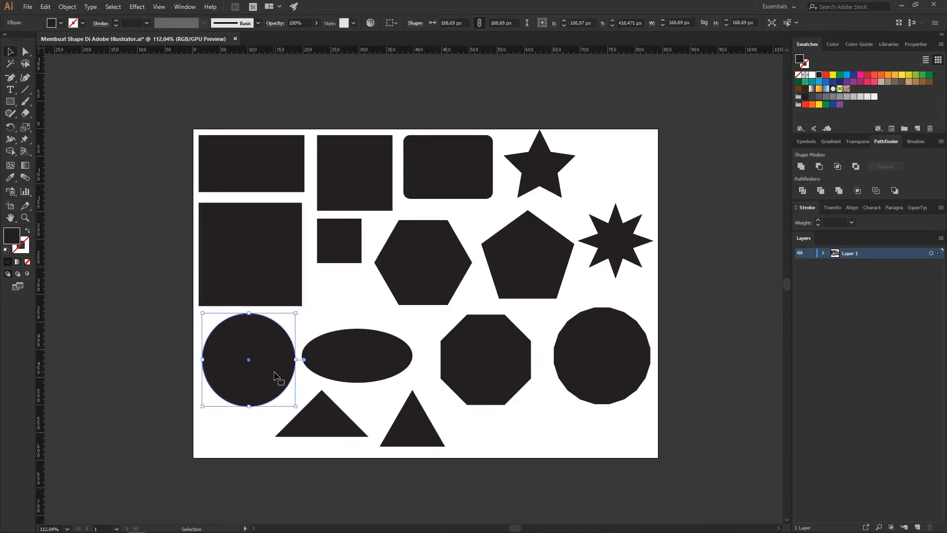
drag(10, 101, 57, 125)
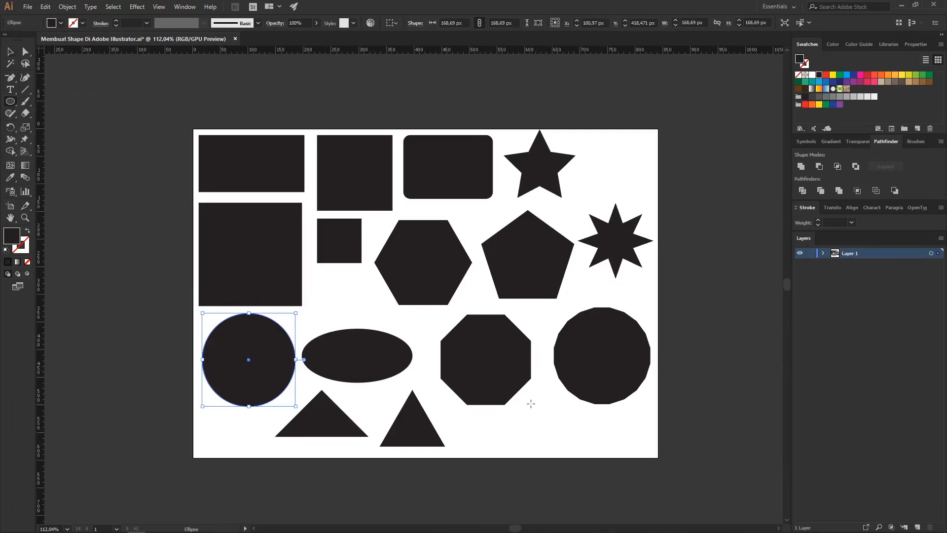
drag(524, 401, 555, 438)
key(v)
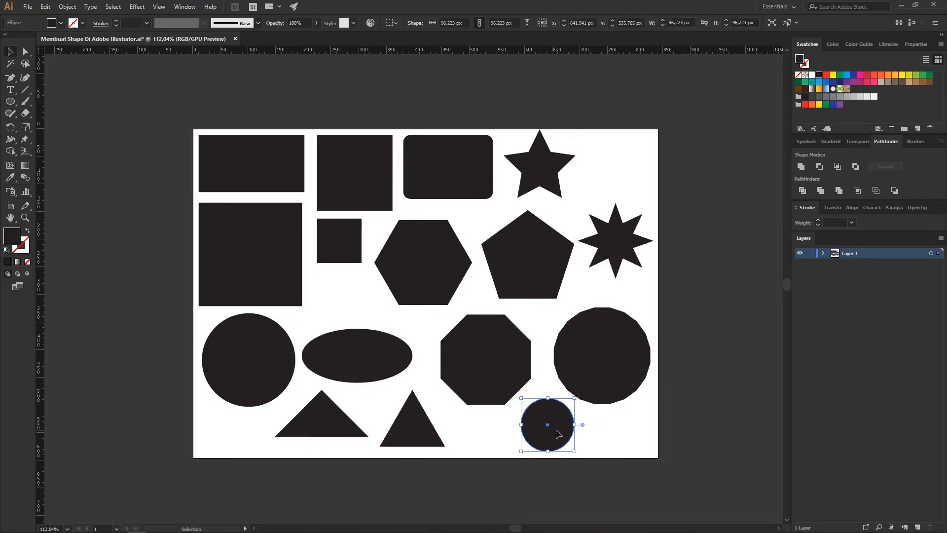
Draw a smaller circle to the right of the 96 px circle, below the 20-sided polygon.
click(16, 104)
click(16, 104)
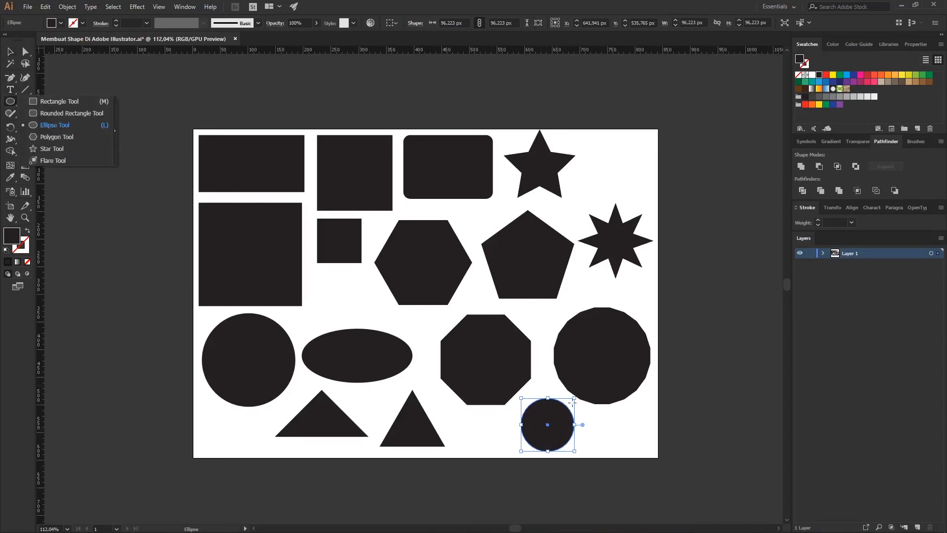
drag(598, 419, 621, 447)
key(v)
Select the two new circles below the 20-sided polygon together.
click(555, 432)
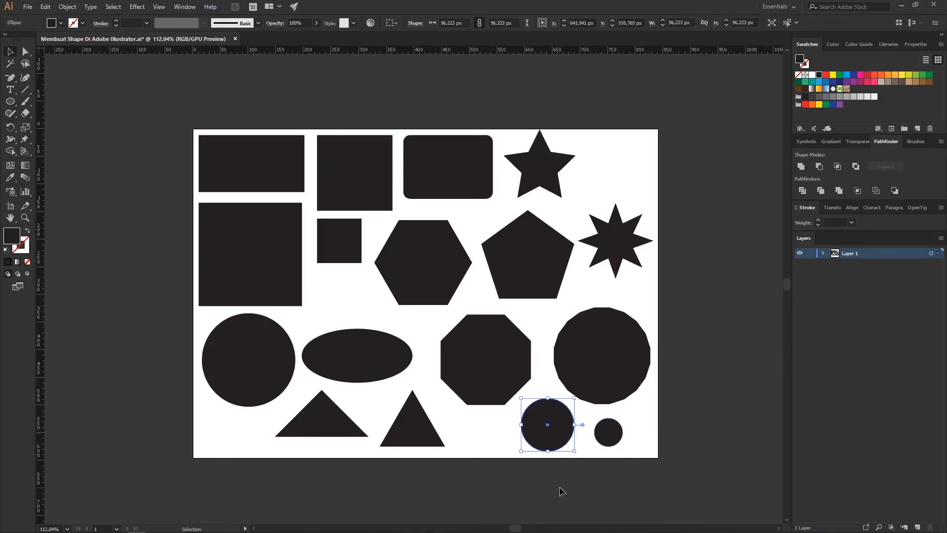
shift+click(621, 438)
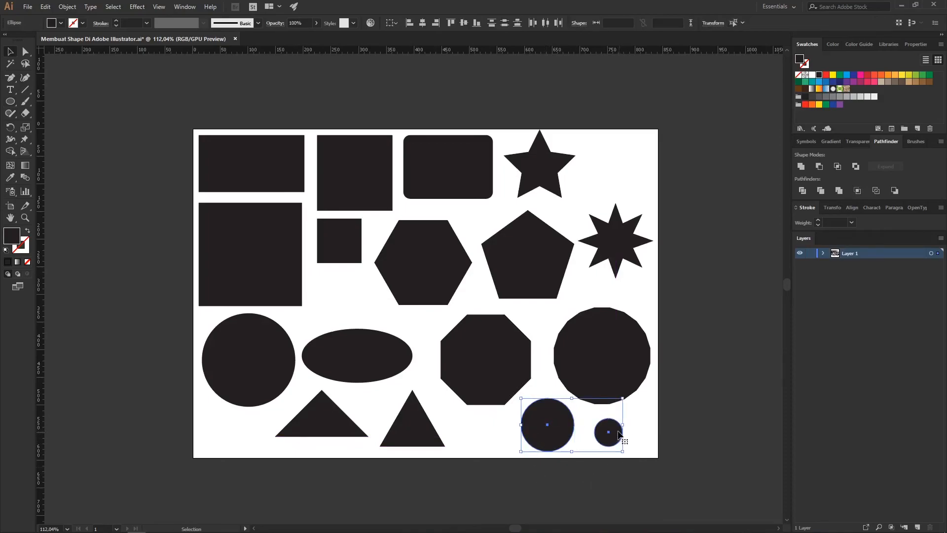